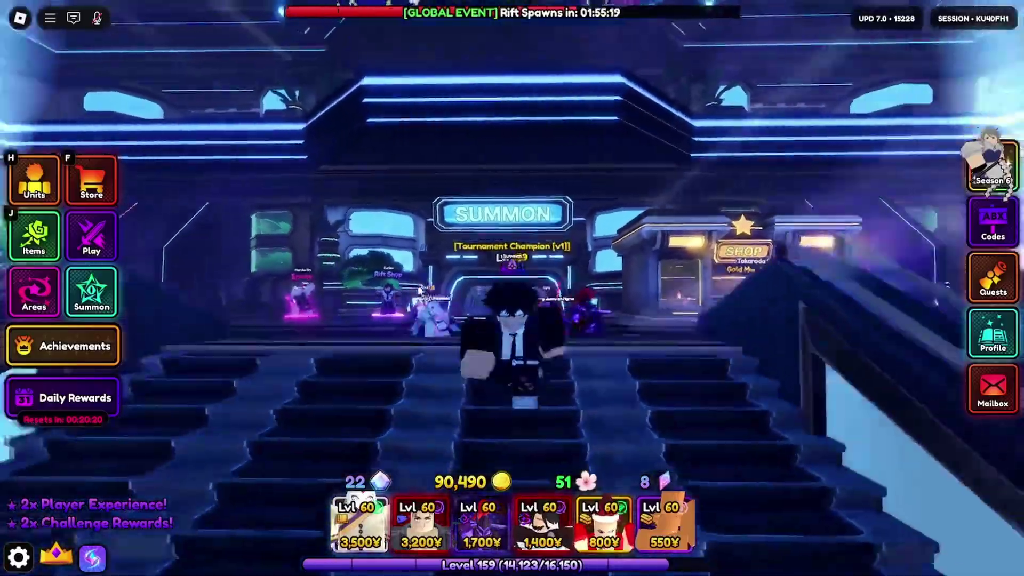
key("s")
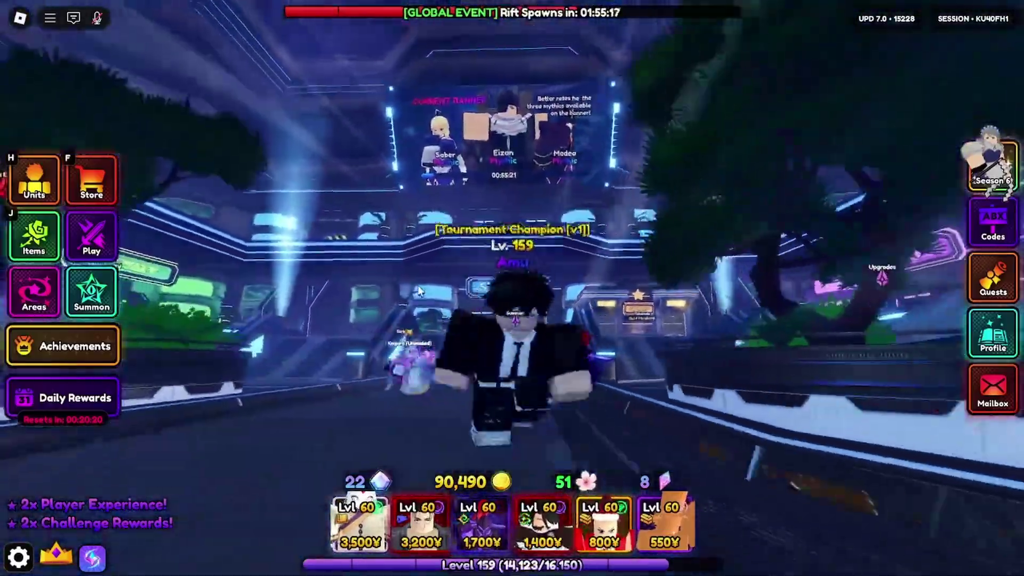
key("s")
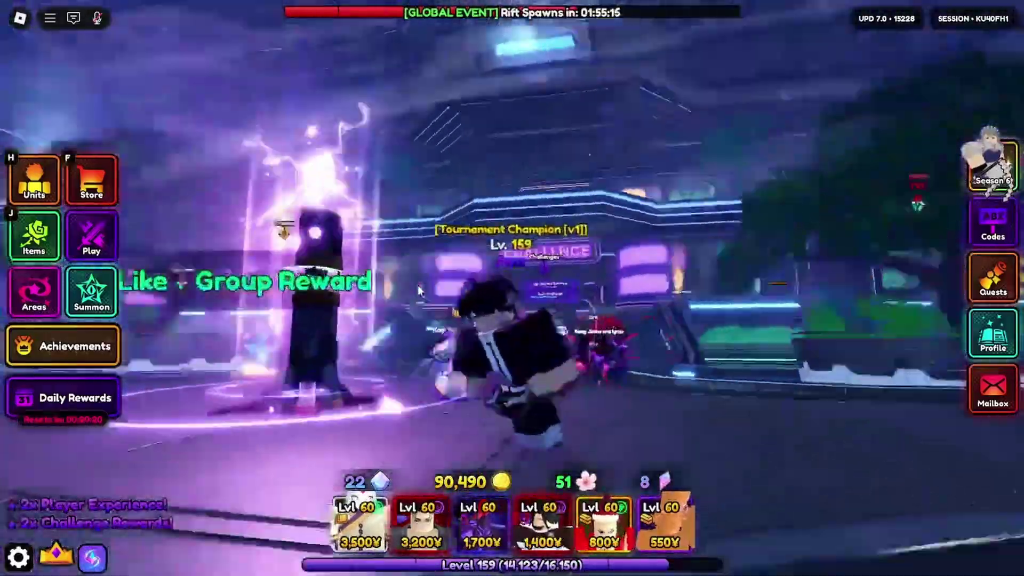
key("s")
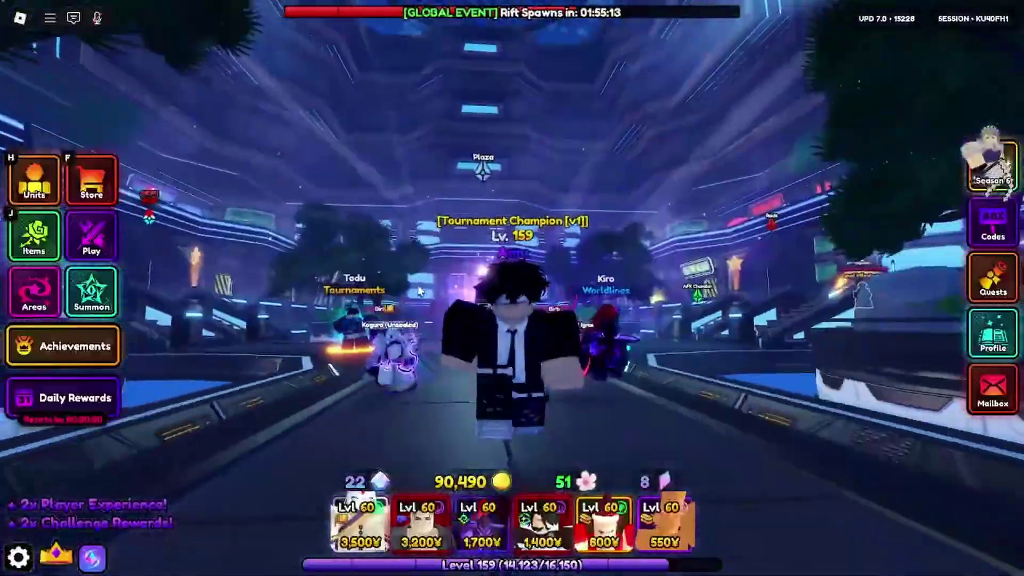
key("s")
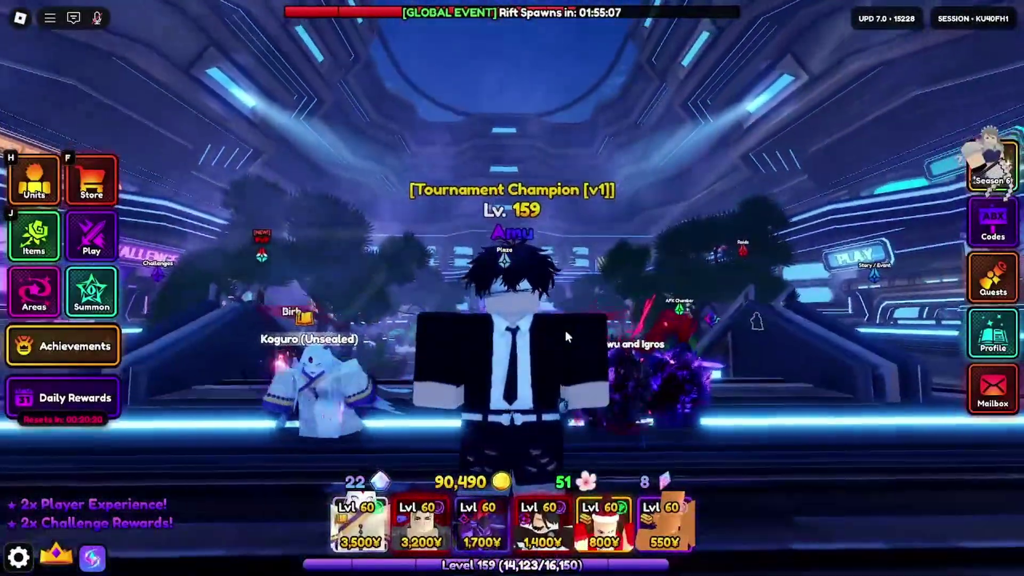
right_click(564, 329)
key("s")
key("s")
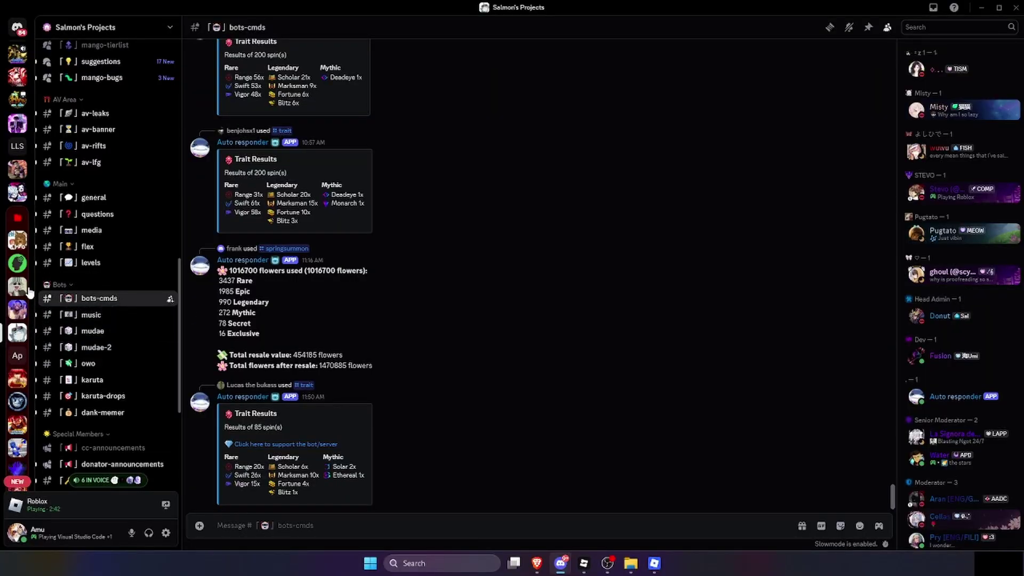
Open the AV AIO v1.3.1 post from the mango forum channel of the Salmon's Projects Discord server
scroll(81, 372, "up", 15)
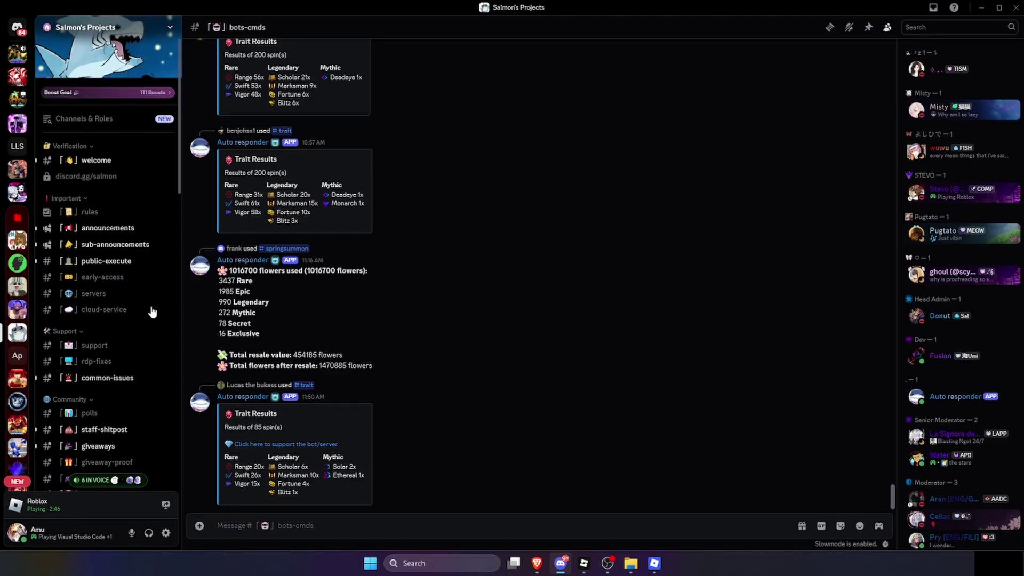
scroll(151, 311, "down", 3)
scroll(100, 328, "down", 4)
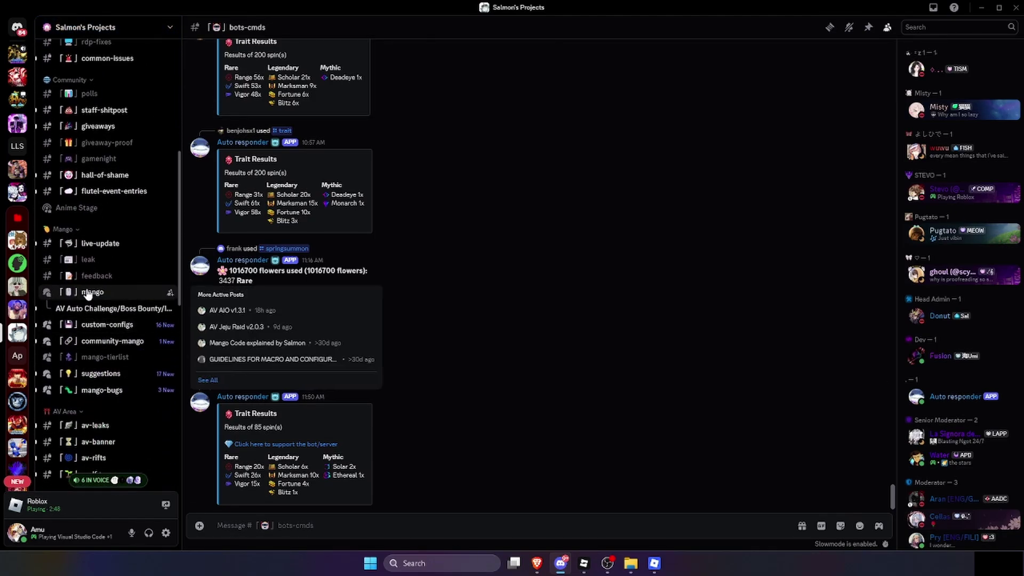
left_click(70, 293)
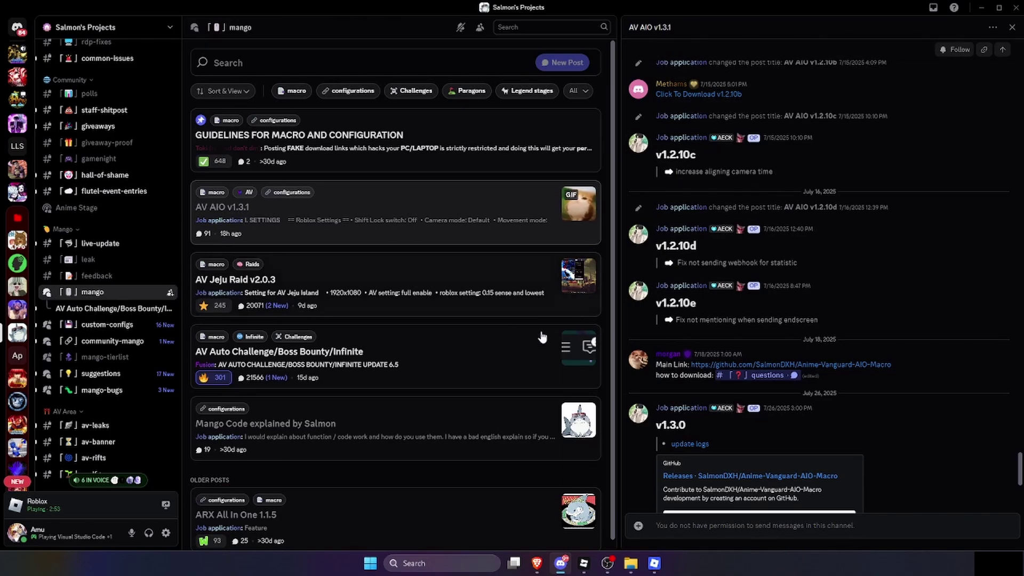
scroll(705, 415, "down", 5)
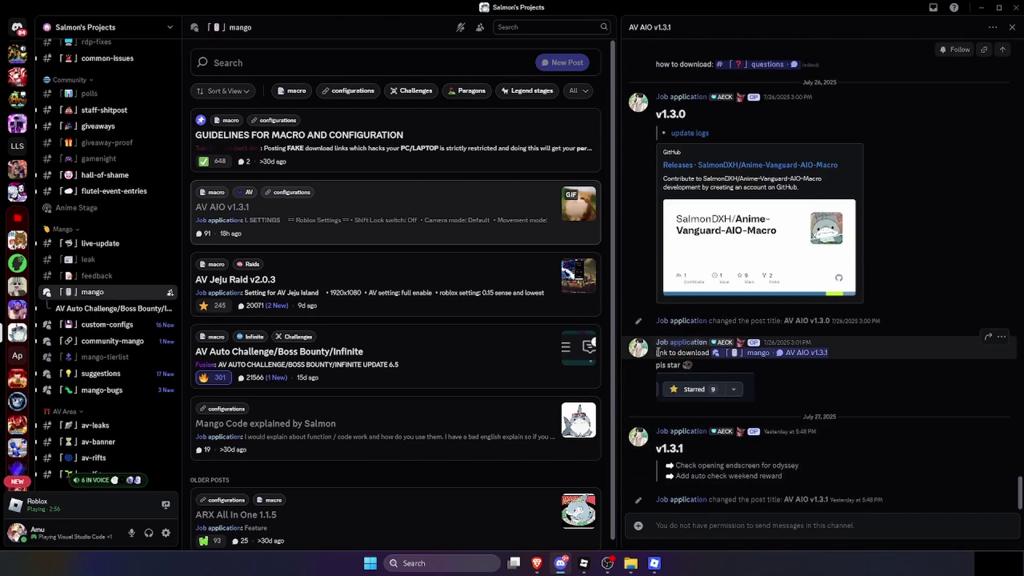
left_click(794, 354)
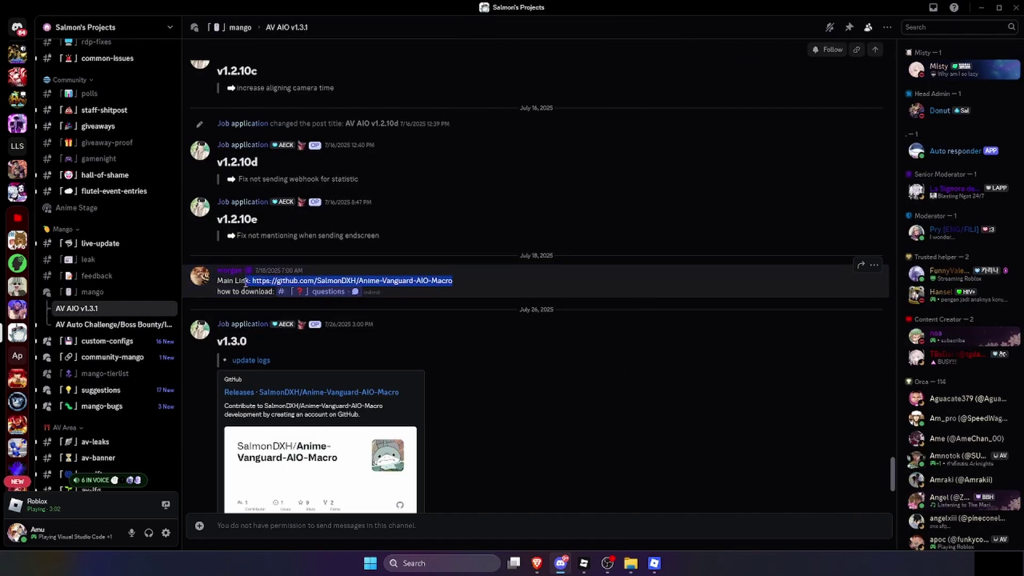
Follow the post's main GitHub link and save the v1.3.1 release of Anime-Vanguard-AIO-Macro as a zip in Downloads
left_click(423, 282)
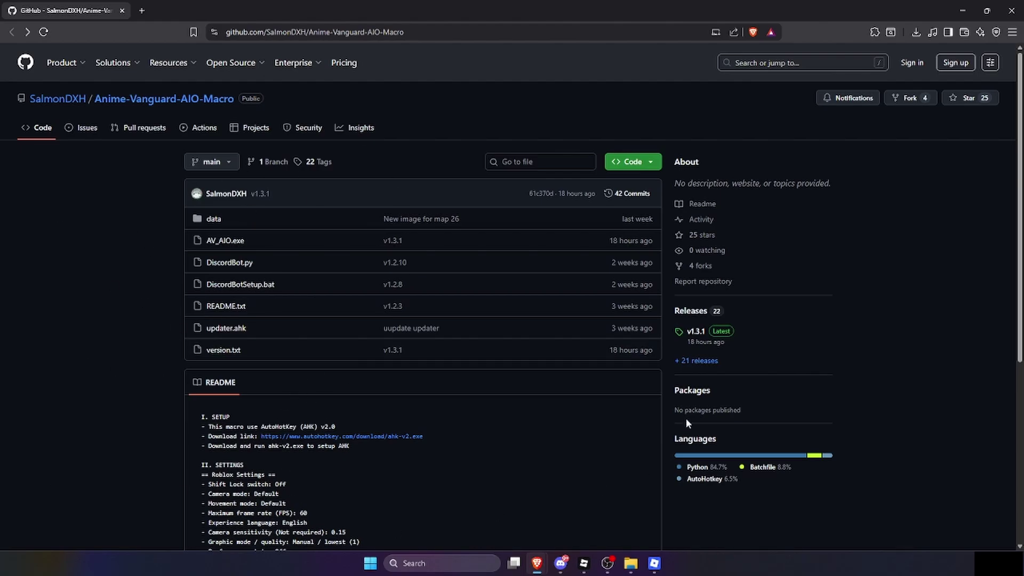
left_click(695, 332)
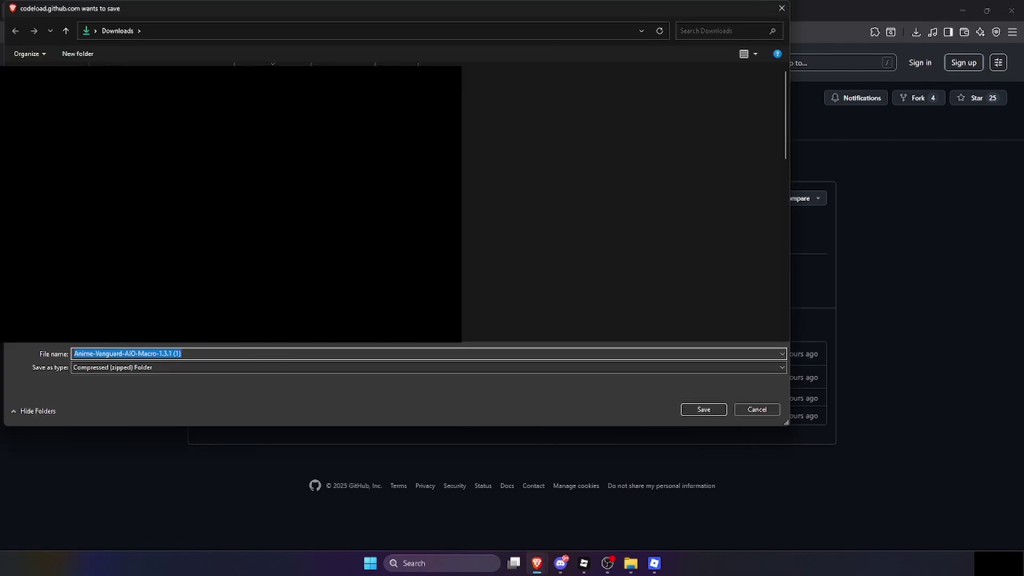
left_click(703, 409)
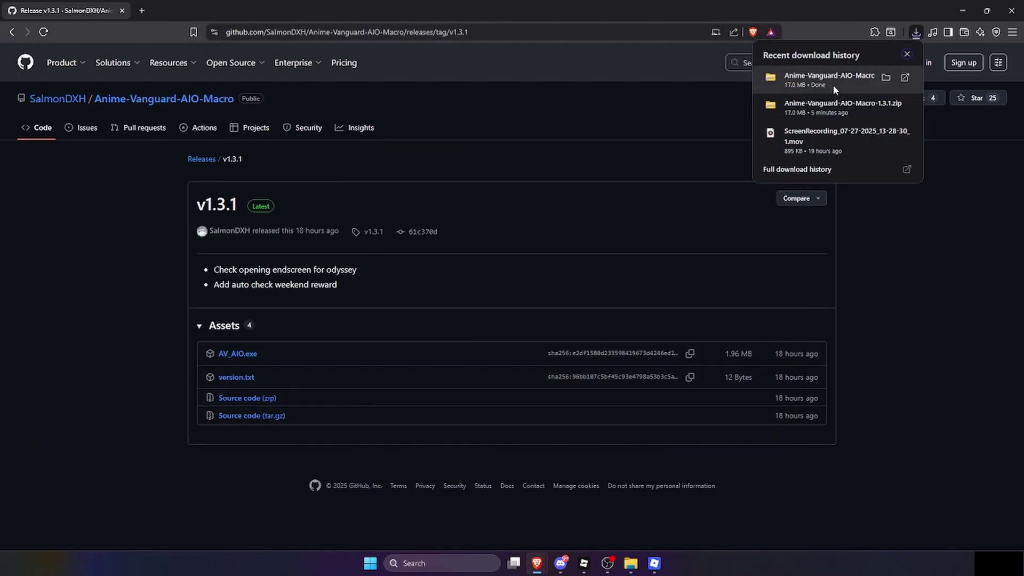
Extract the downloaded Anime-Vanguard-AIO-Macro-1.3.1 (1) archive and open the macro folder inside it
left_click(822, 80)
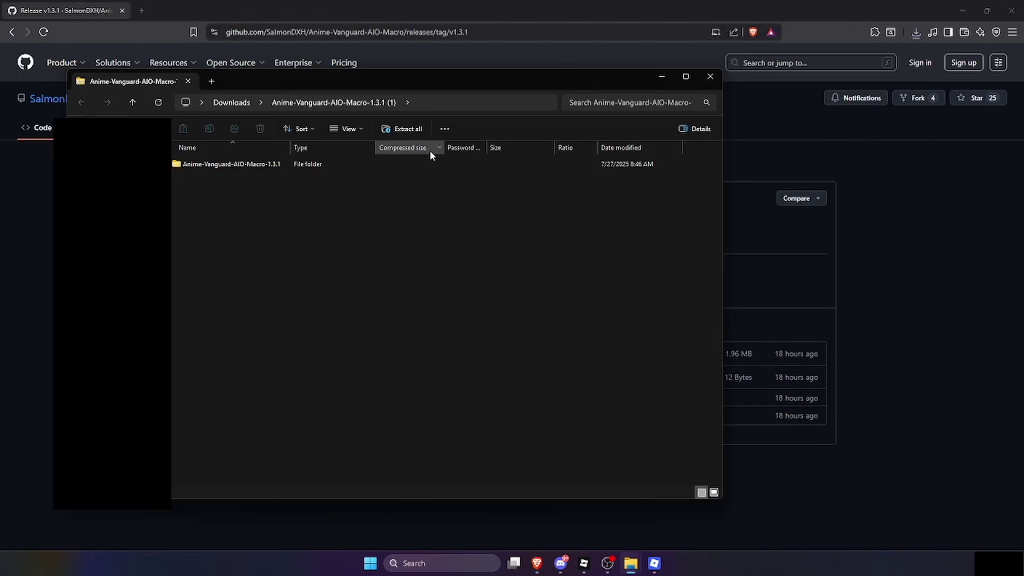
left_click(390, 129)
left_click(494, 353)
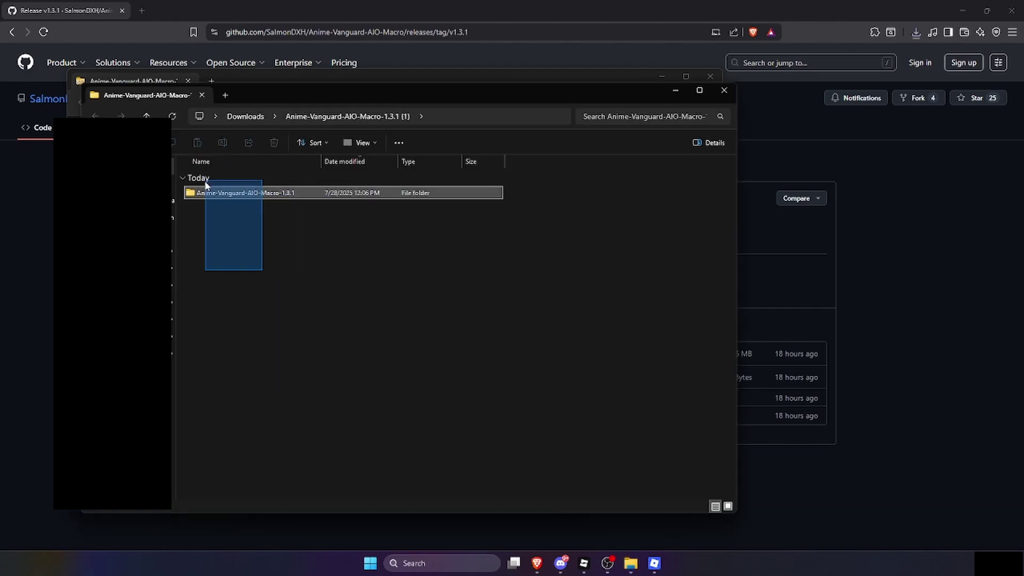
double_click(289, 193)
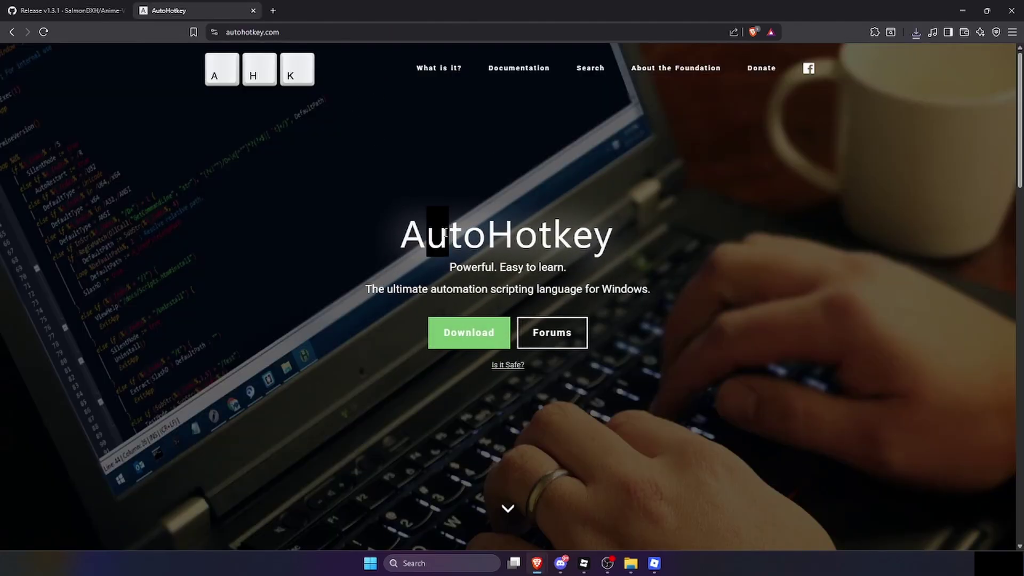
Download the AutoHotkey v2.0 installer from autohotkey.com into the Downloads folder
left_click(458, 340)
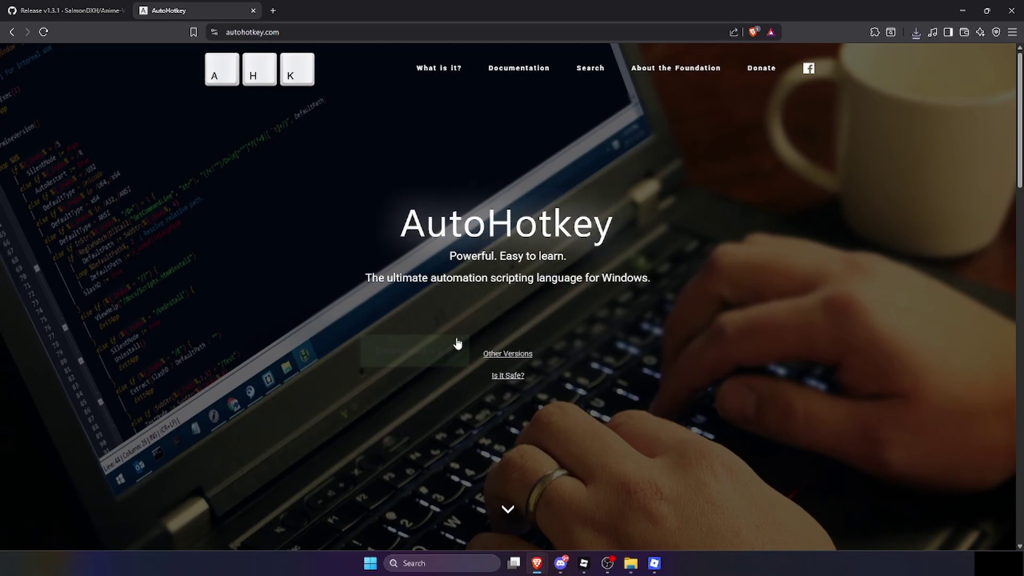
left_click(400, 322)
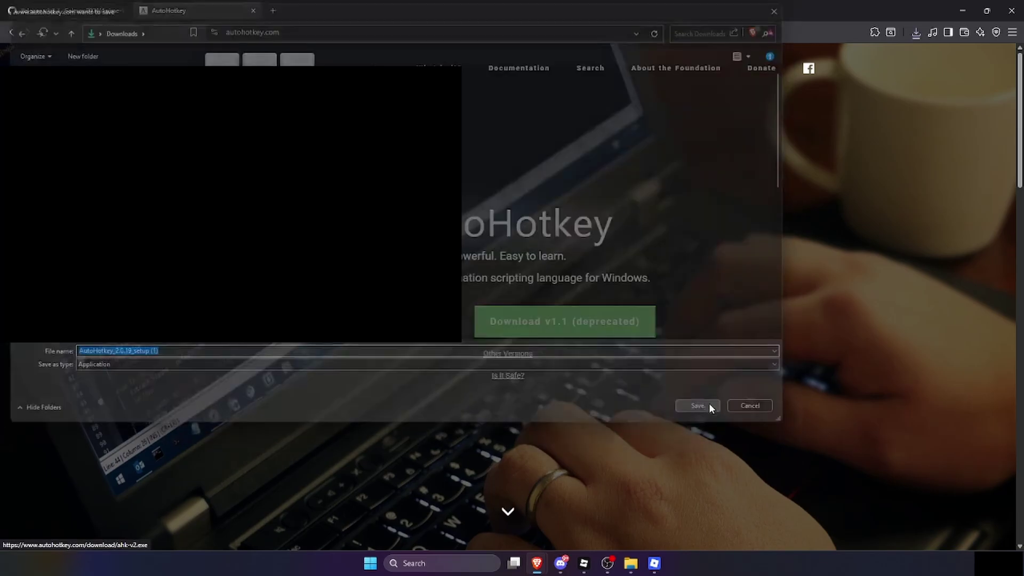
left_click(697, 406)
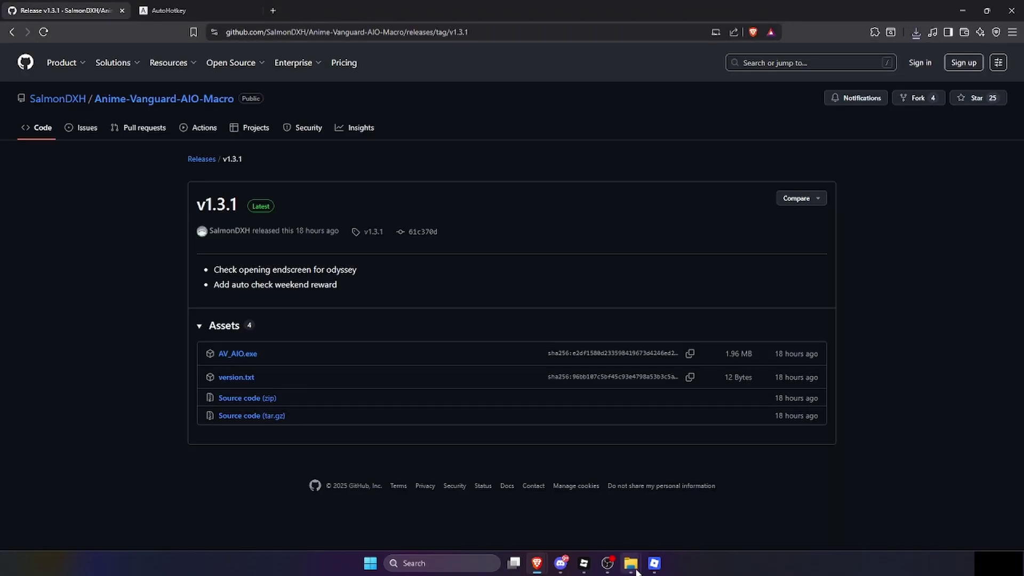
Launch AV_AIO from the extracted macro folder, allowing it to run despite the SmartScreen block
mouse_move(635, 568)
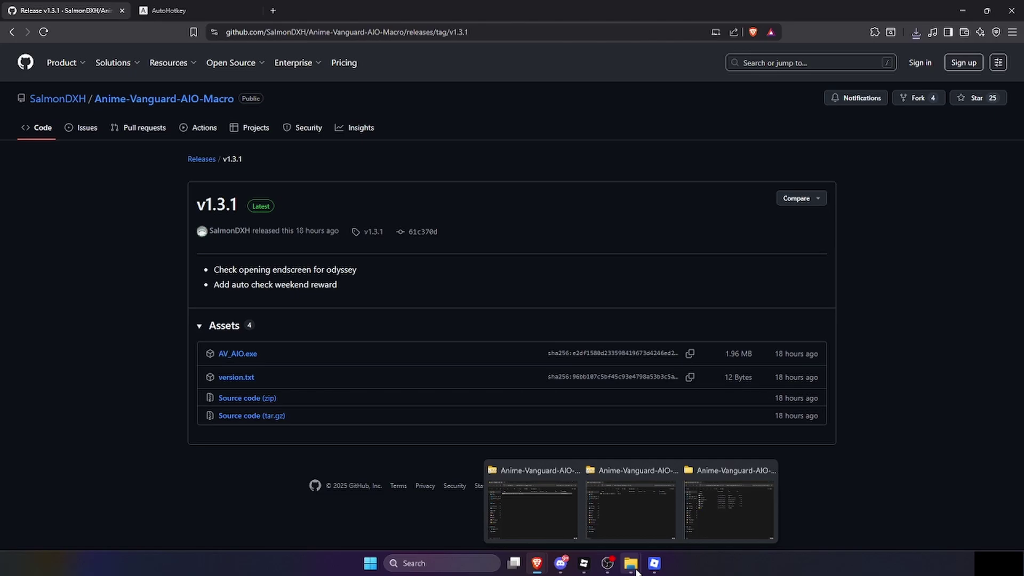
left_click(709, 522)
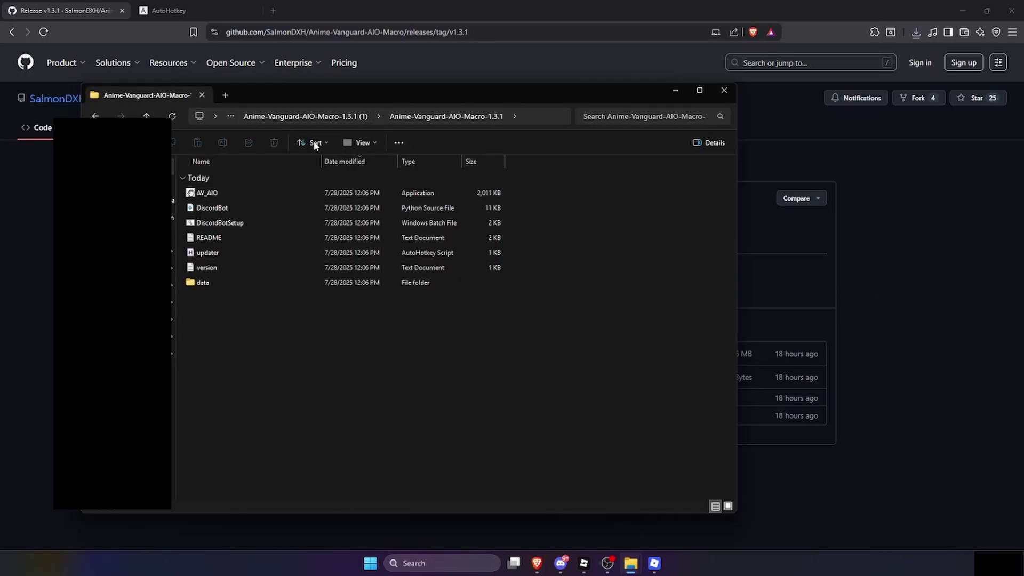
double_click(225, 190)
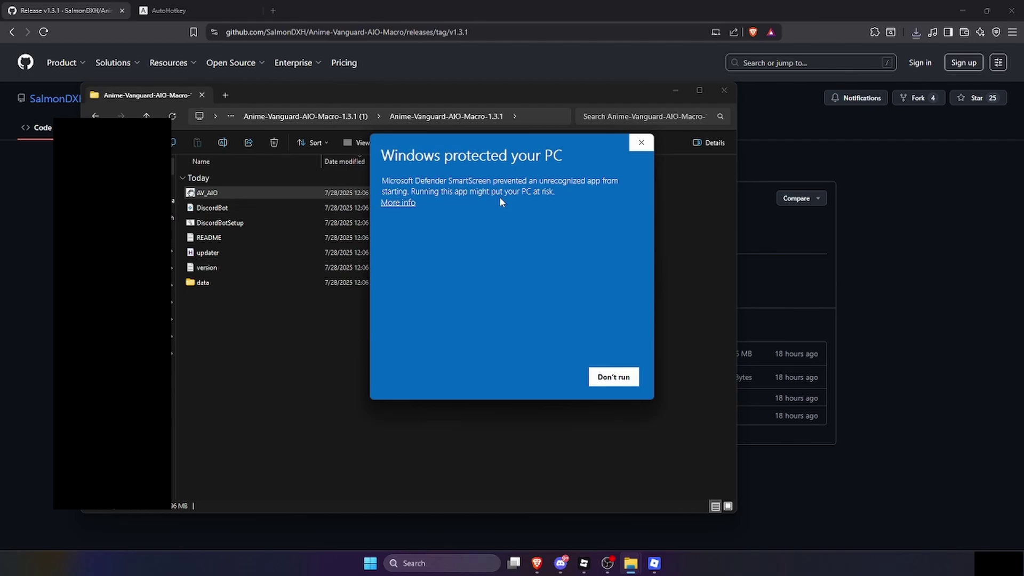
left_click(410, 203)
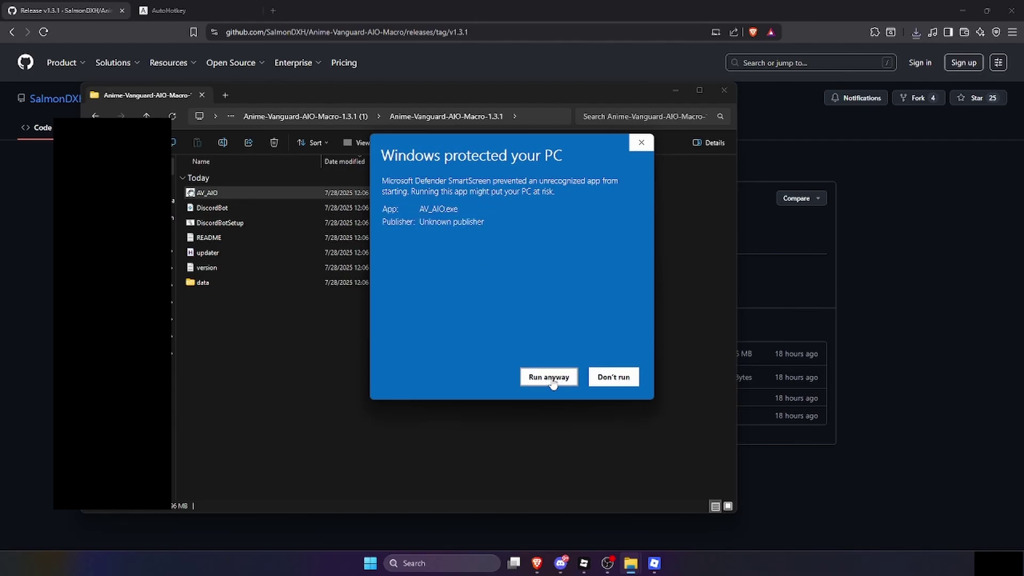
left_click(550, 377)
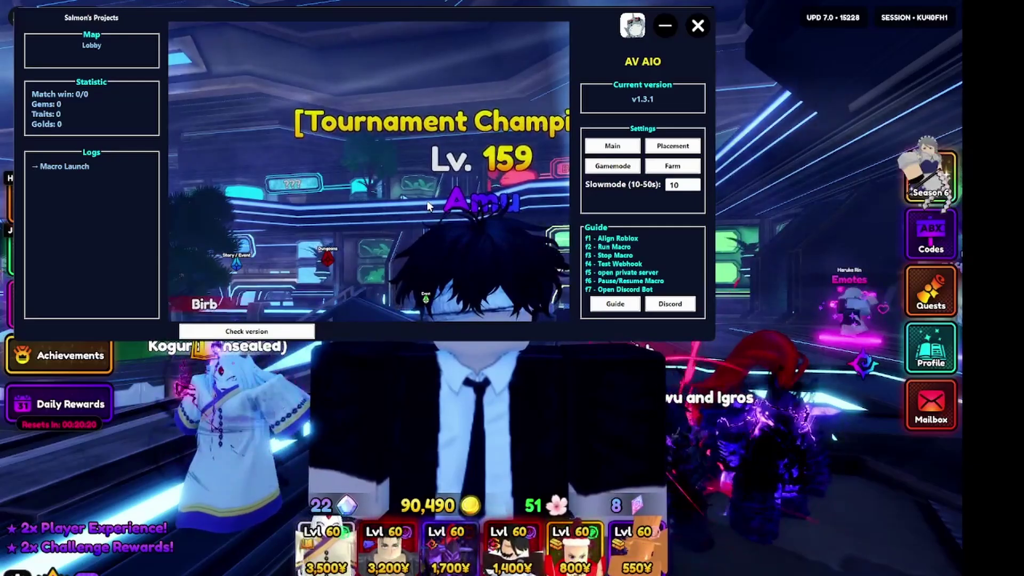
Align Roblox with the macro window and open the Webhook settings from the macro's main settings
key("F1")
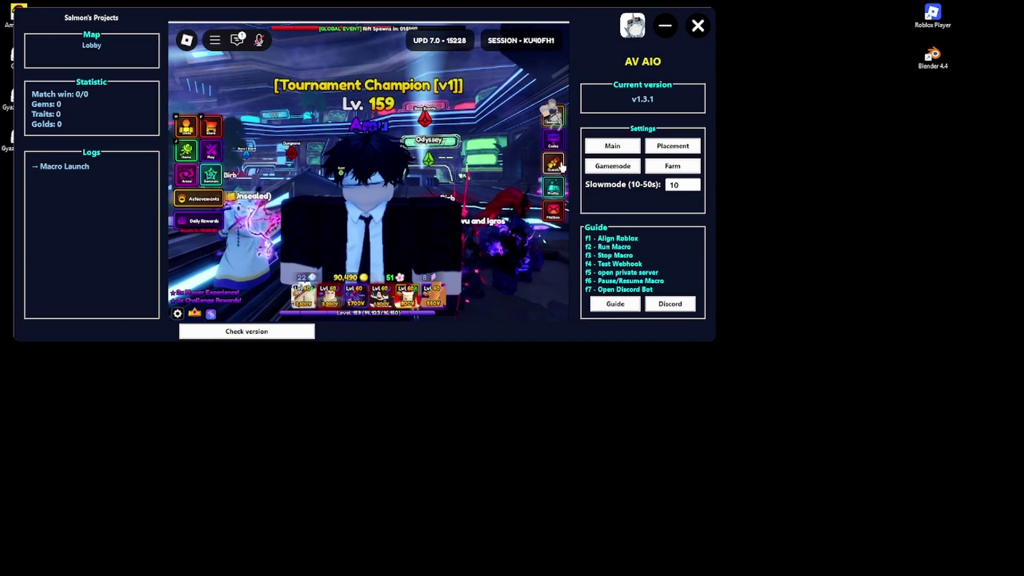
left_click(612, 146)
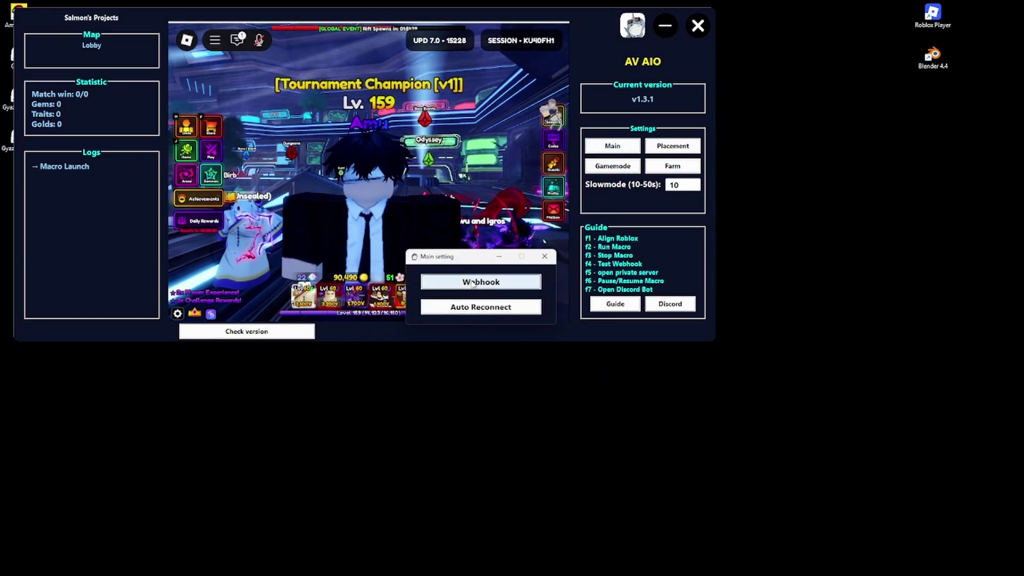
left_click(472, 282)
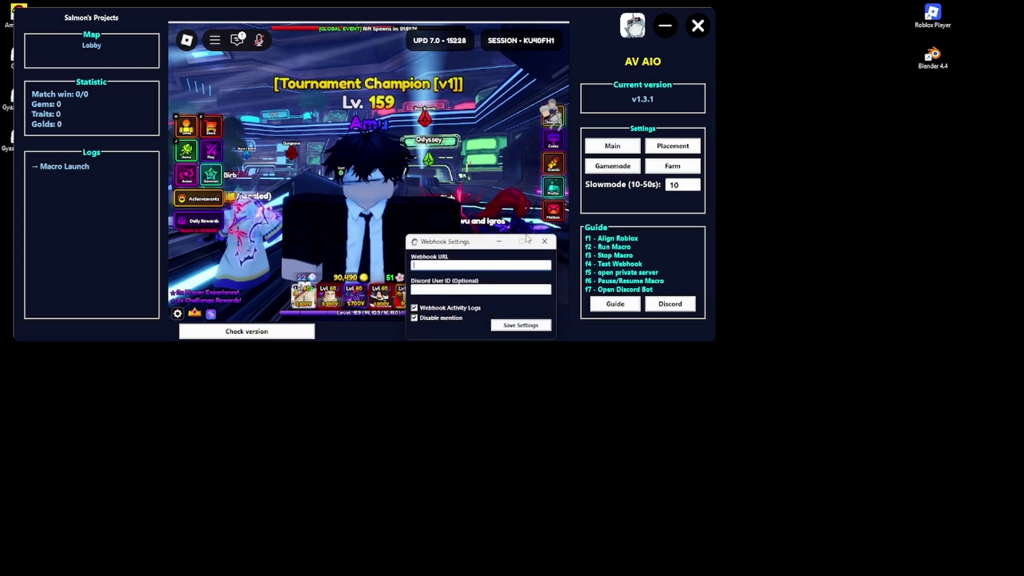
Switch to Discord and create a new webhook for the mango-av-aio-amu channel in the WebHook TD Server
left_click(549, 563)
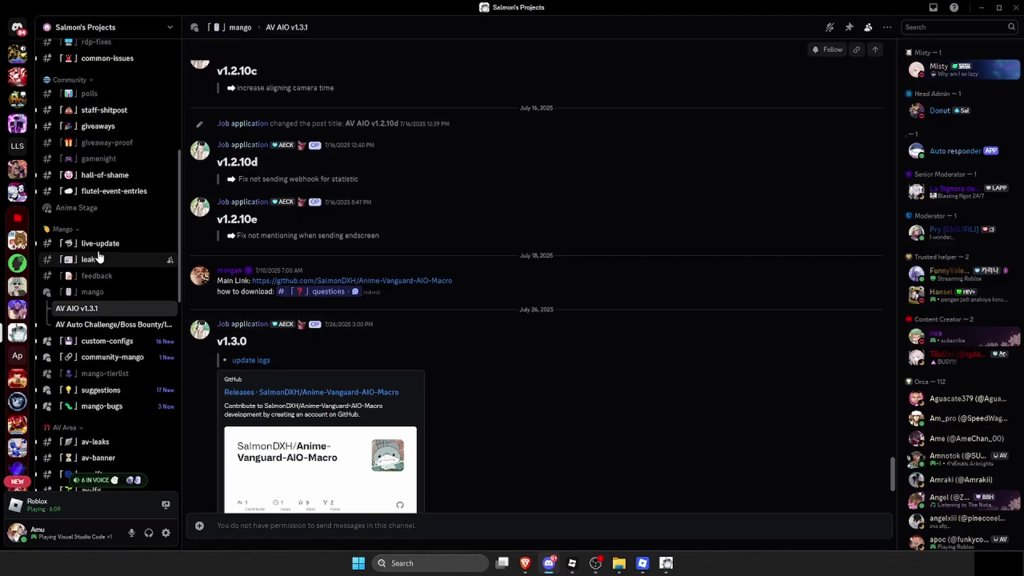
scroll(17, 285, "down", 2)
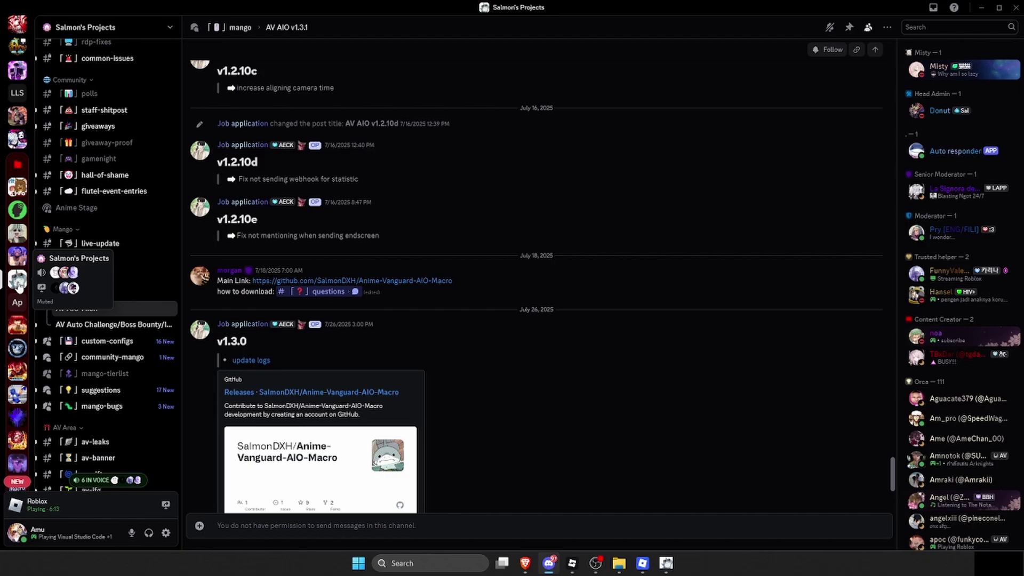
left_click(18, 418)
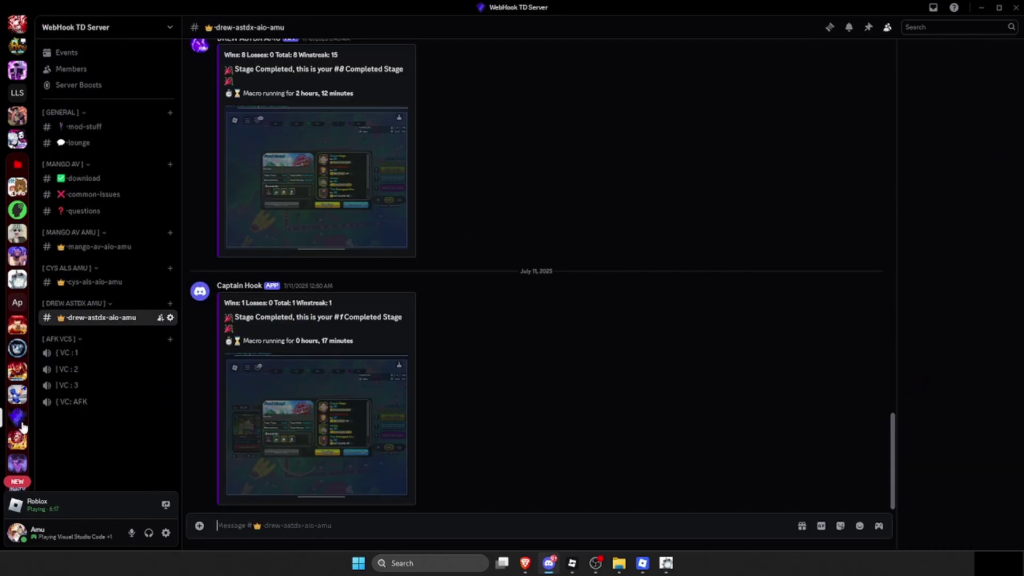
left_click(93, 248)
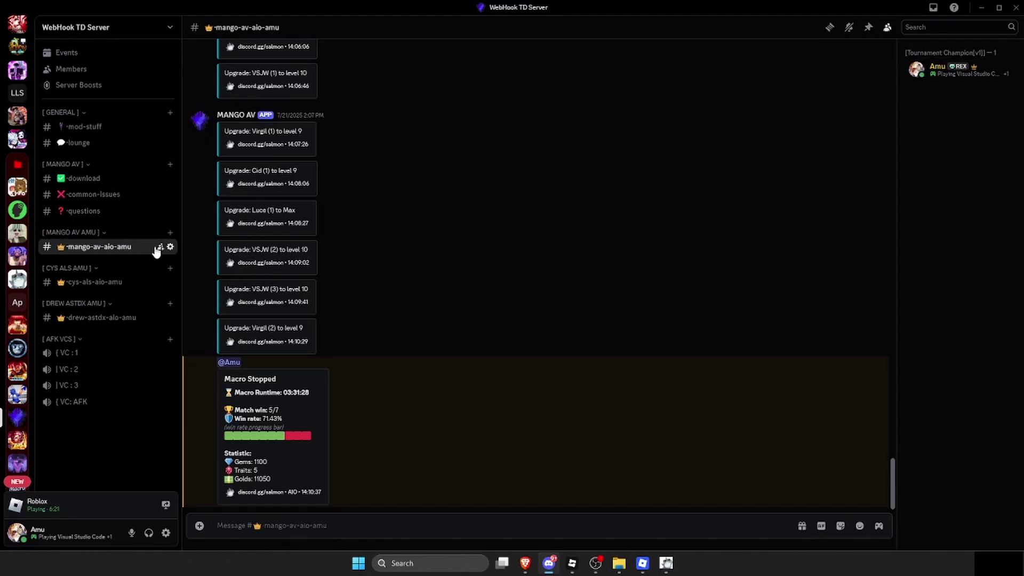
left_click(170, 247)
left_click(288, 97)
left_click(470, 150)
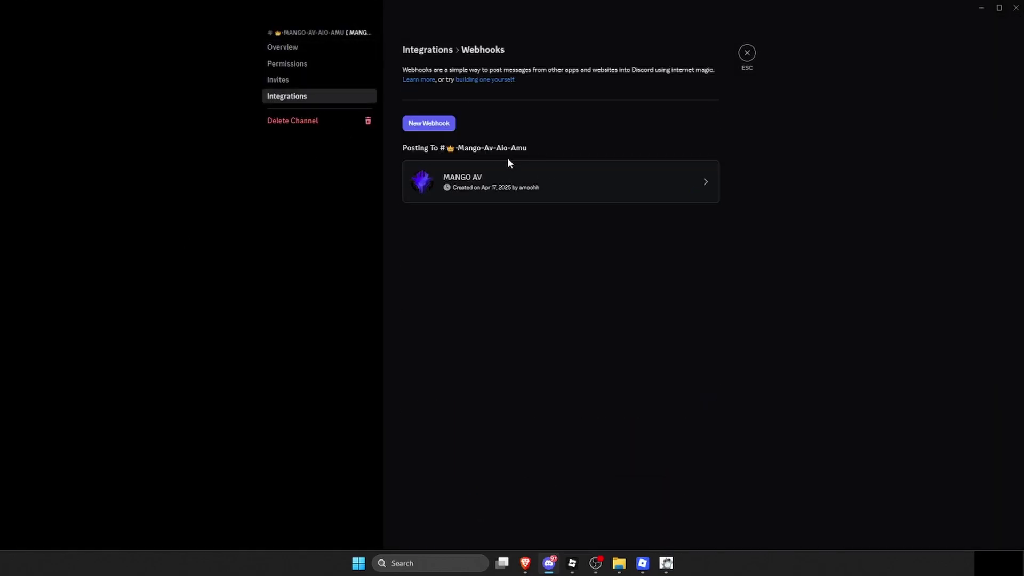
left_click(431, 124)
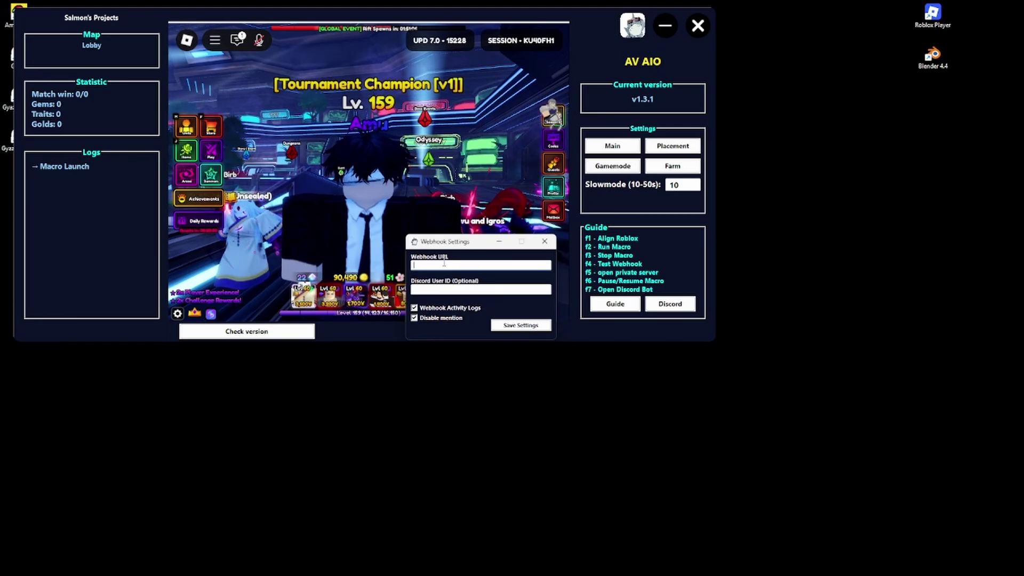
Paste the Discord webhook URL into the macro's Webhook Settings and save them
key("ctrl+v")
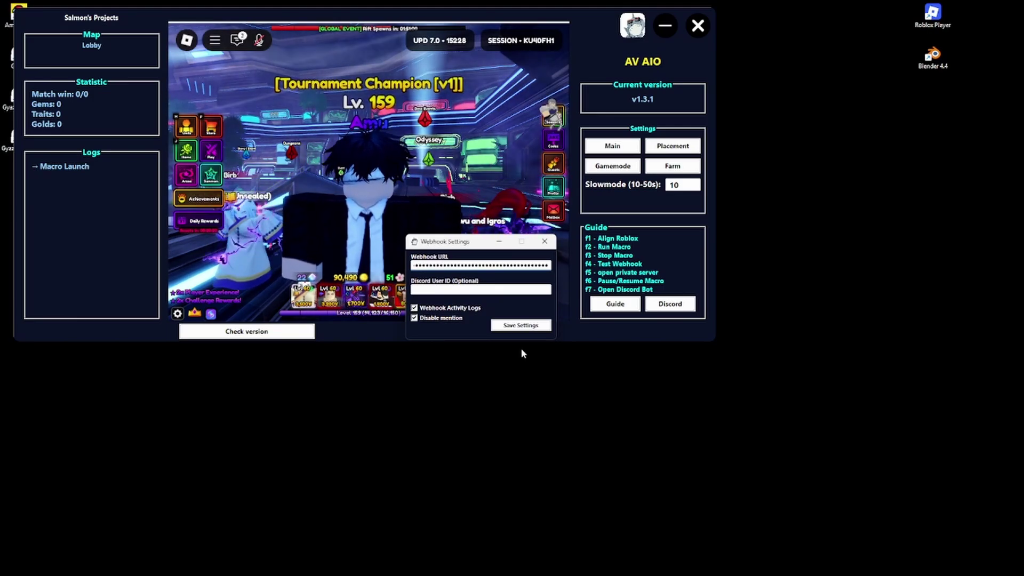
left_click(539, 329)
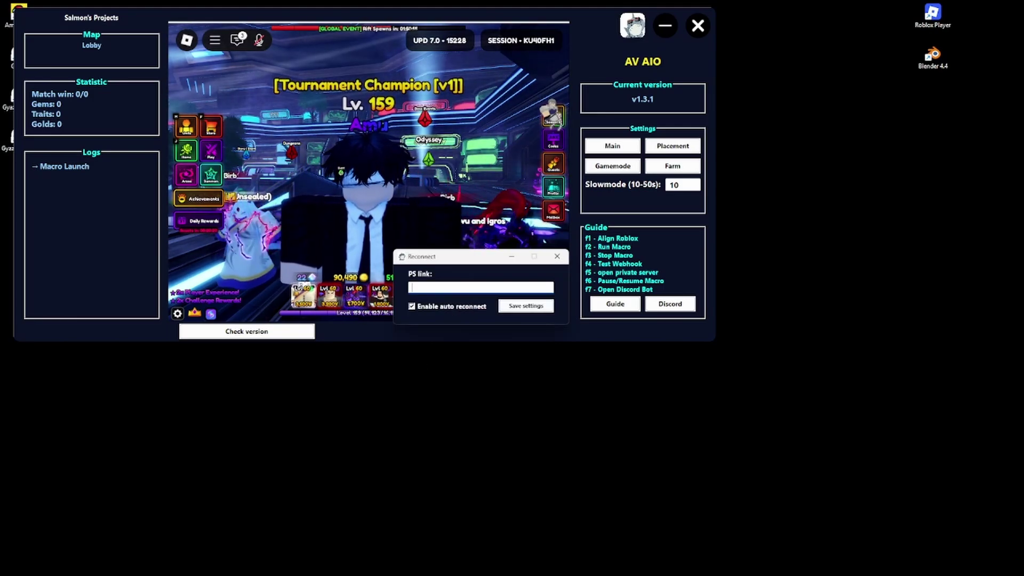
Switch to the Anime Vanguards Roblox page in Brave, open the private server's configuration and copy its Private Server Link
mouse_move(525, 515)
mouse_move(542, 548)
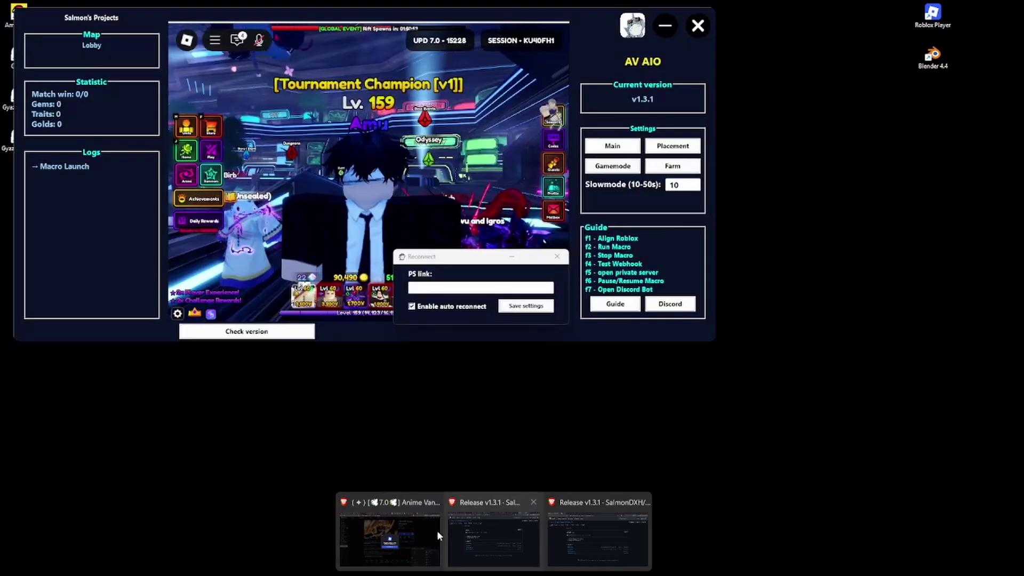
left_click(401, 547)
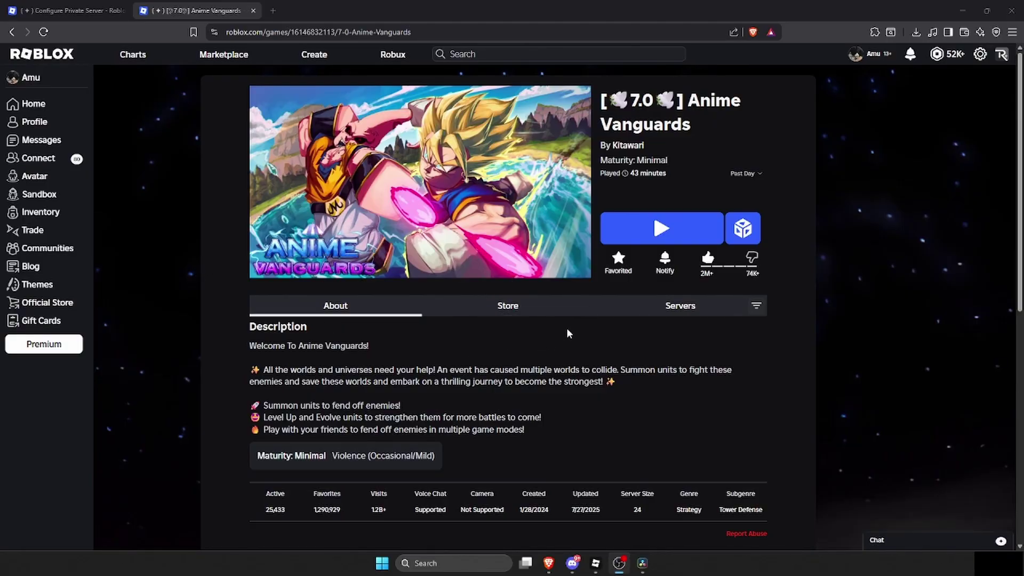
left_click(688, 306)
scroll(306, 300, "down", 3)
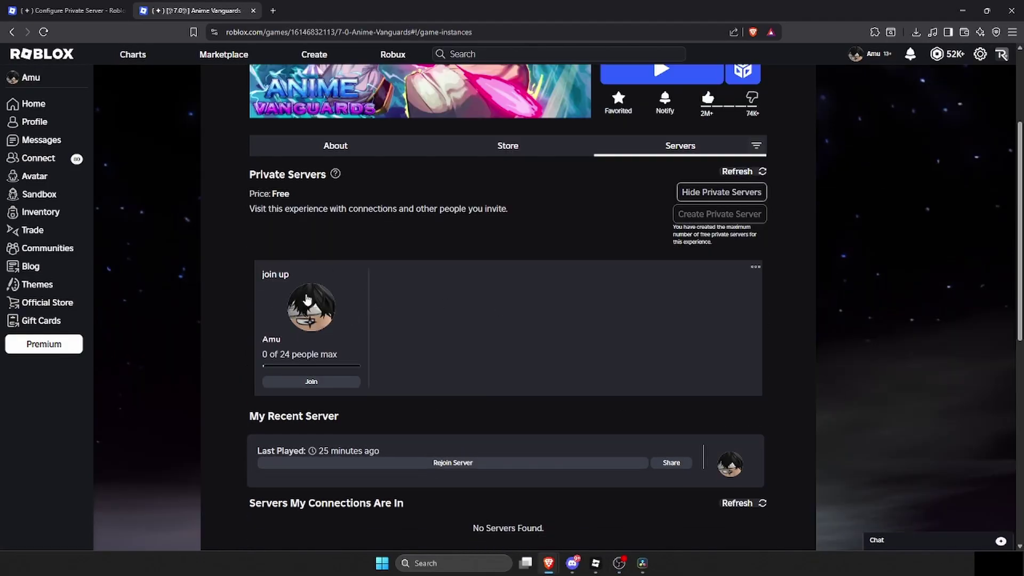
left_click(759, 292)
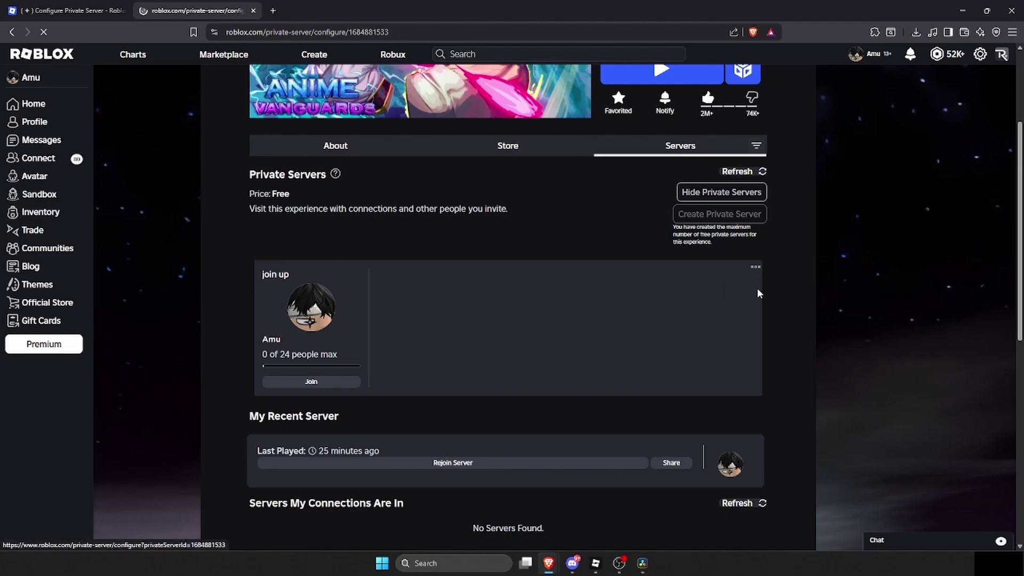
scroll(275, 456, "down", 1)
left_click(279, 454)
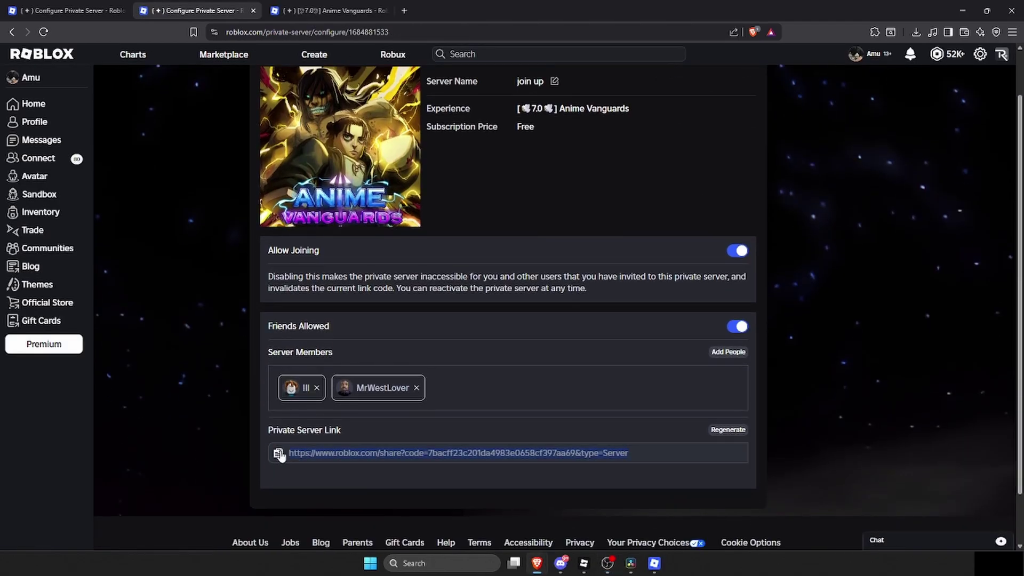
Load the copied link in a new browser tab, then enter the resulting full address as the macro's PS link and save the Reconnect settings
key("ctrl+t")
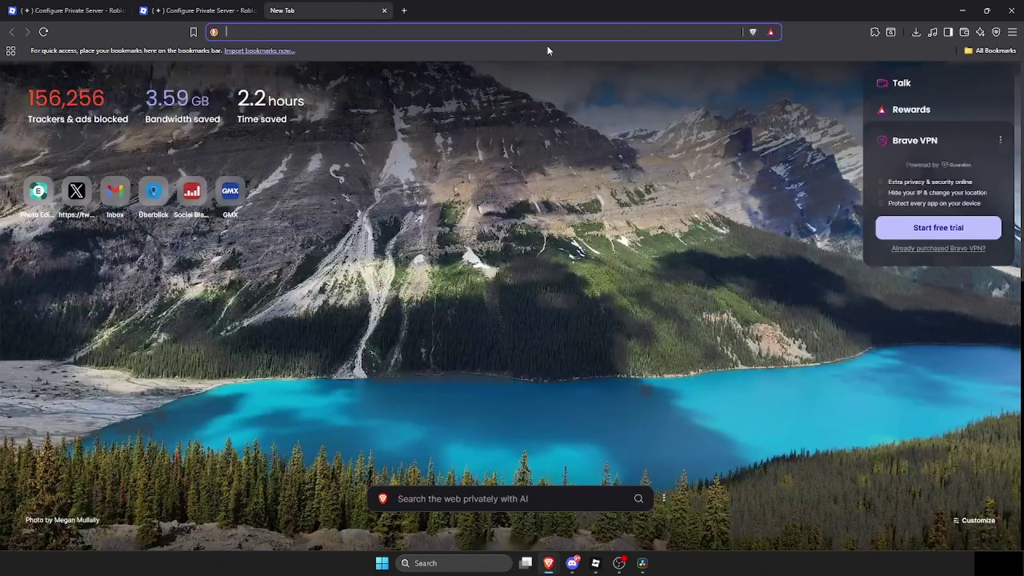
key("ctrl+v")
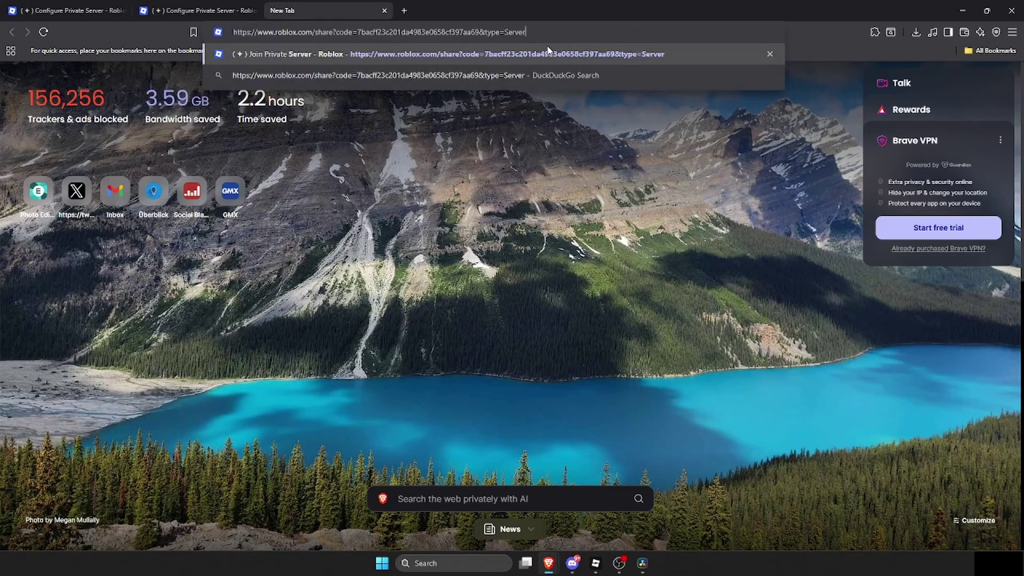
key("Return")
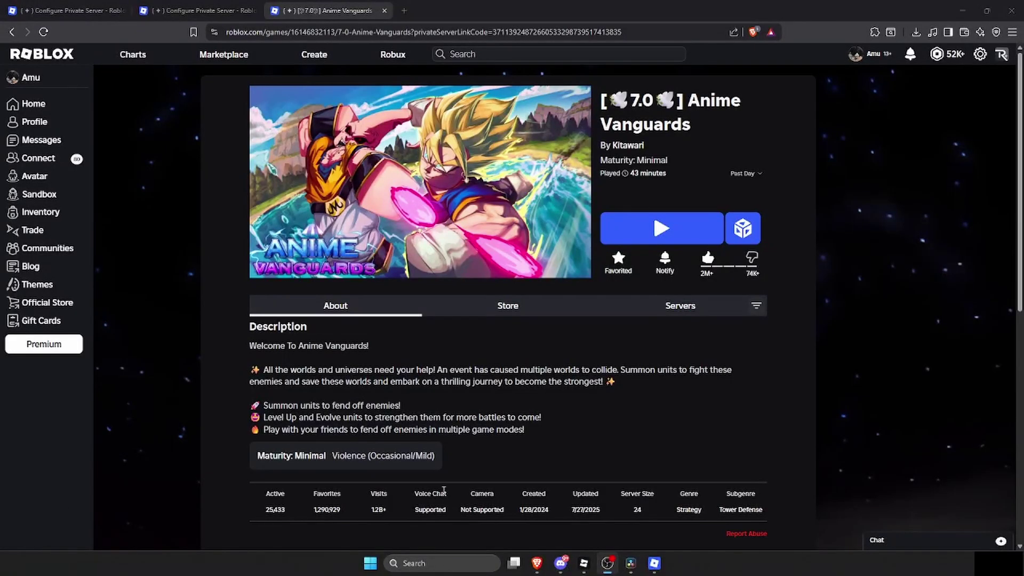
left_click(495, 32)
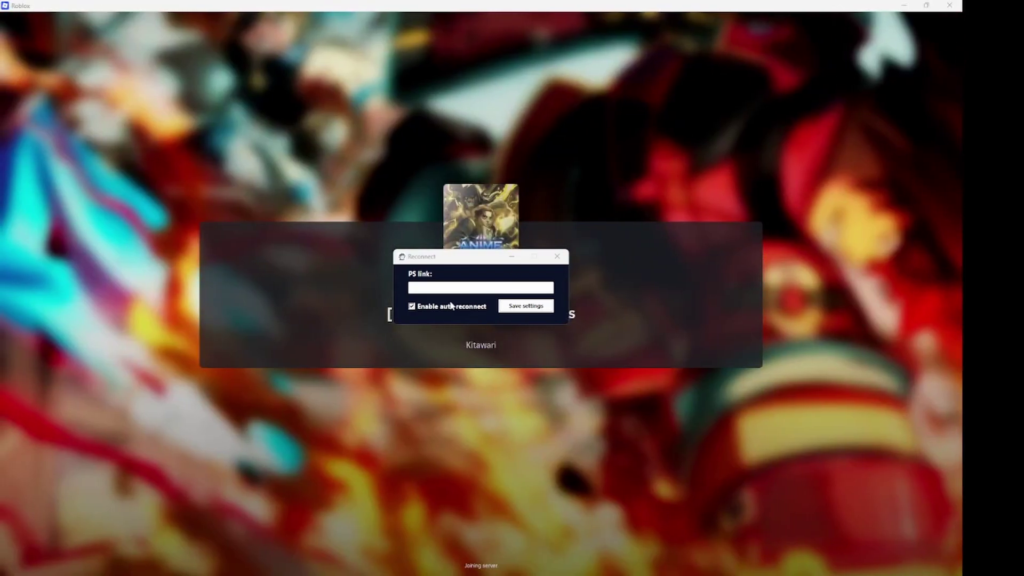
left_click(527, 307)
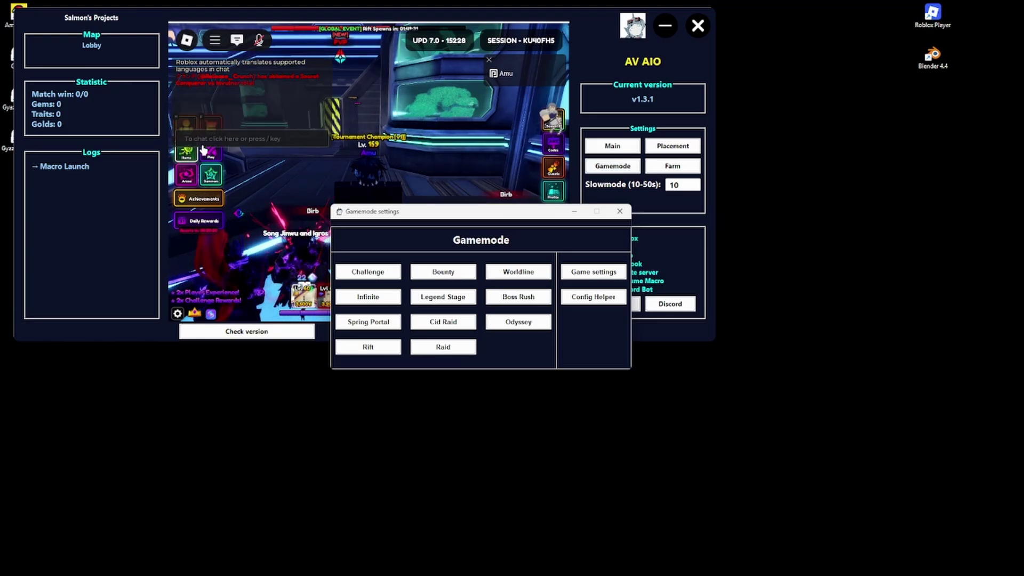
Look over the Challenge settings in the Gamemode settings, then close both windows
left_click(381, 275)
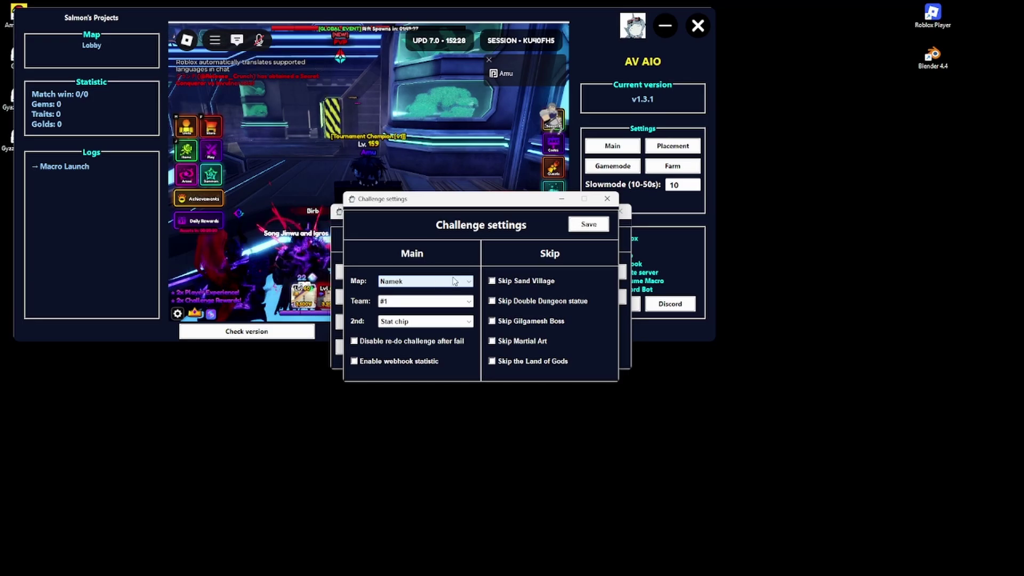
left_click(607, 198)
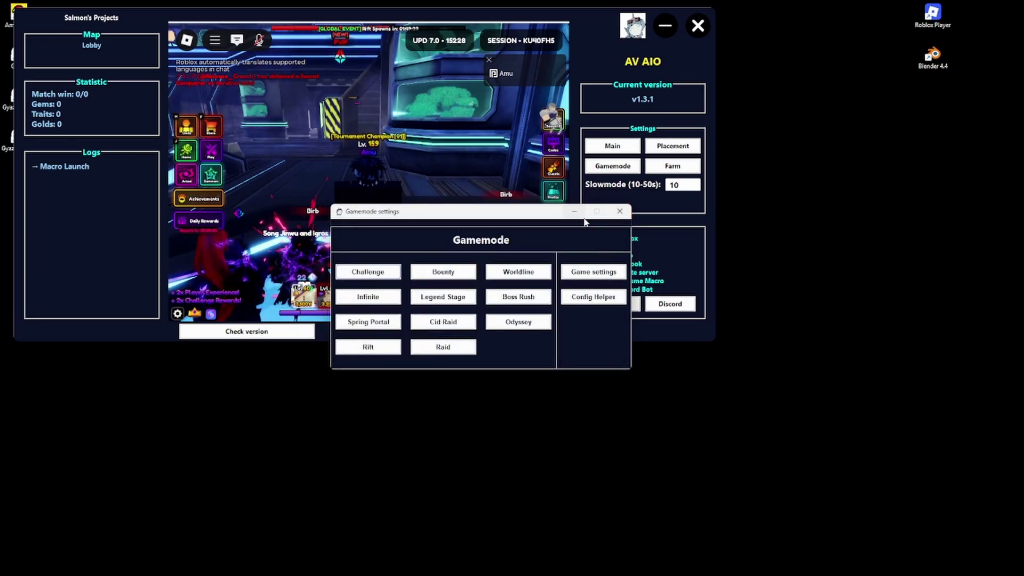
left_click(620, 211)
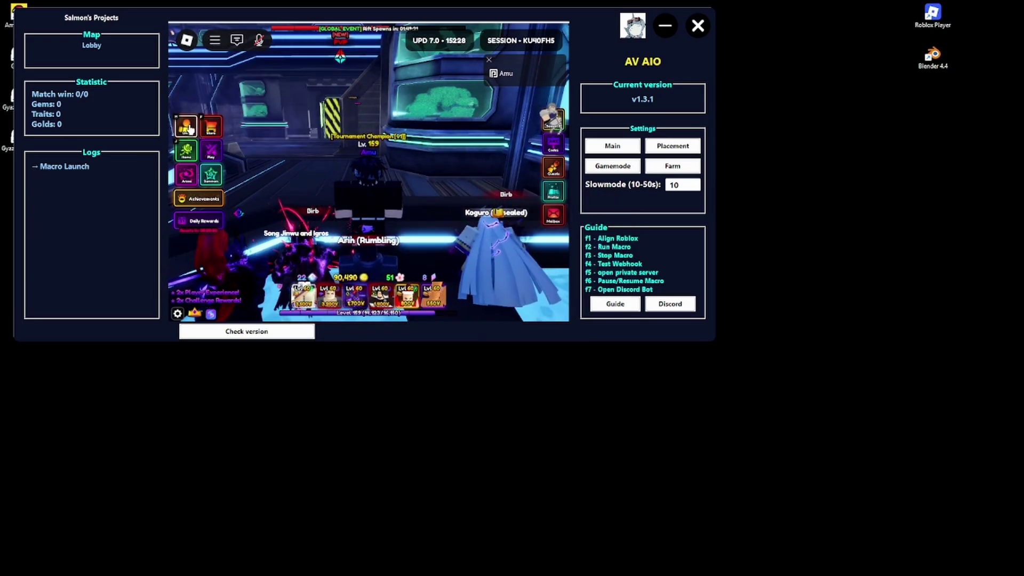
Open the Teams list from the in-game Units window and check the order of the saved teams
left_click(198, 135)
left_click(412, 123)
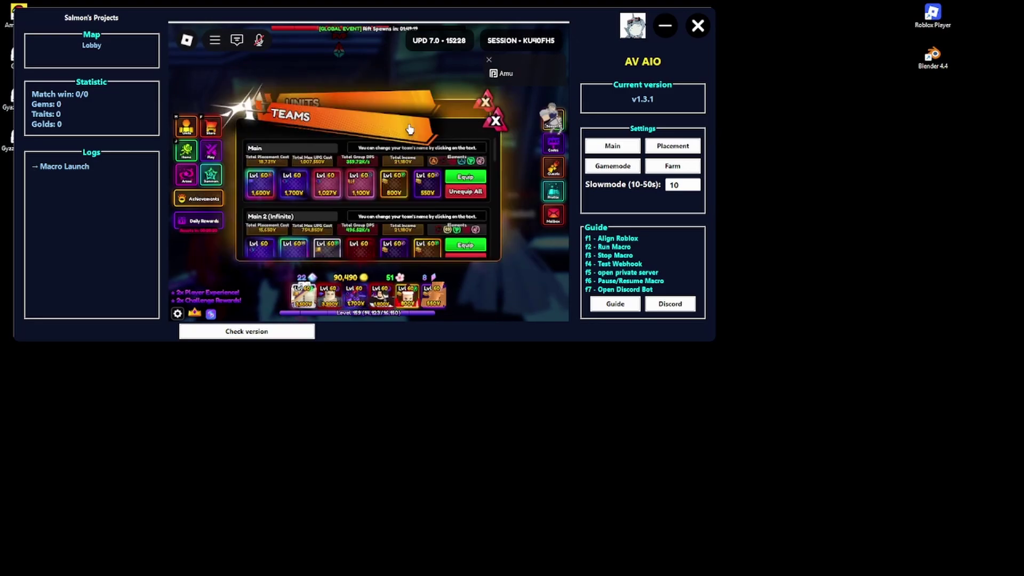
mouse_move(398, 180)
scroll(398, 179, "down", 6)
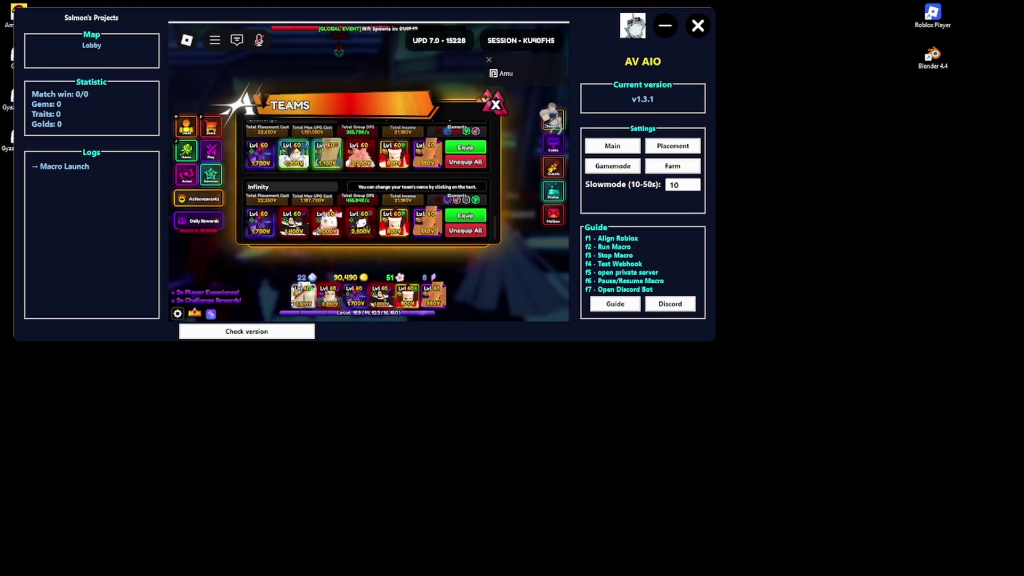
Switch to the Salmon's Projects server in Discord and browse the macro team setup posts in mango-tierlist
left_click_drag(960, 110, 602, 2)
left_click(15, 268)
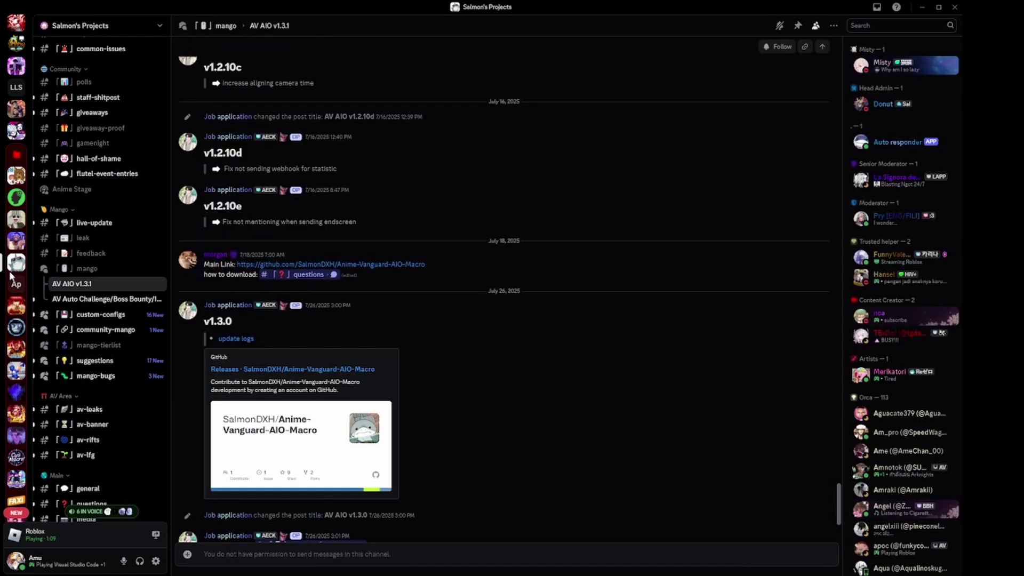
left_click(96, 329)
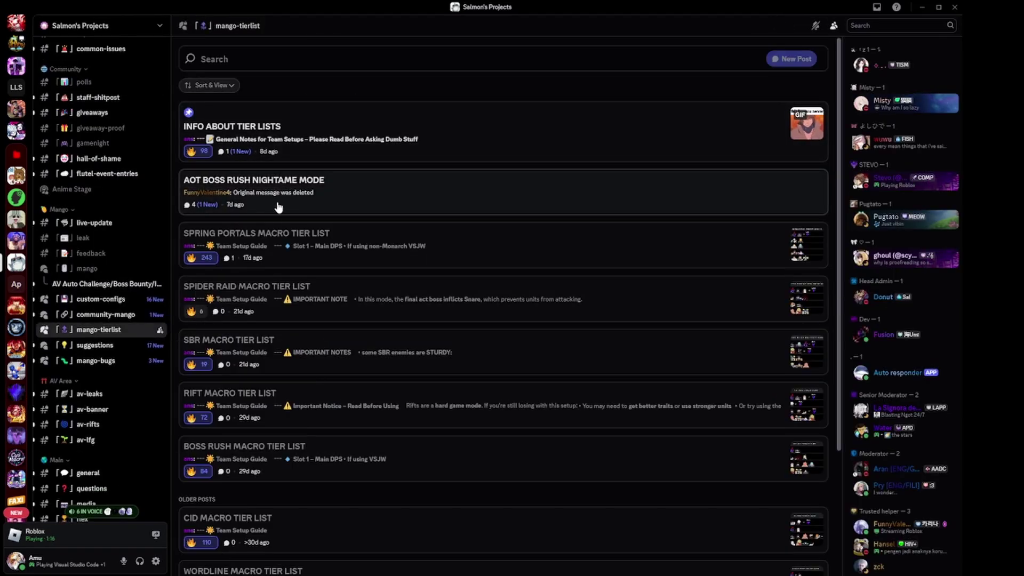
scroll(272, 222, "down", 3)
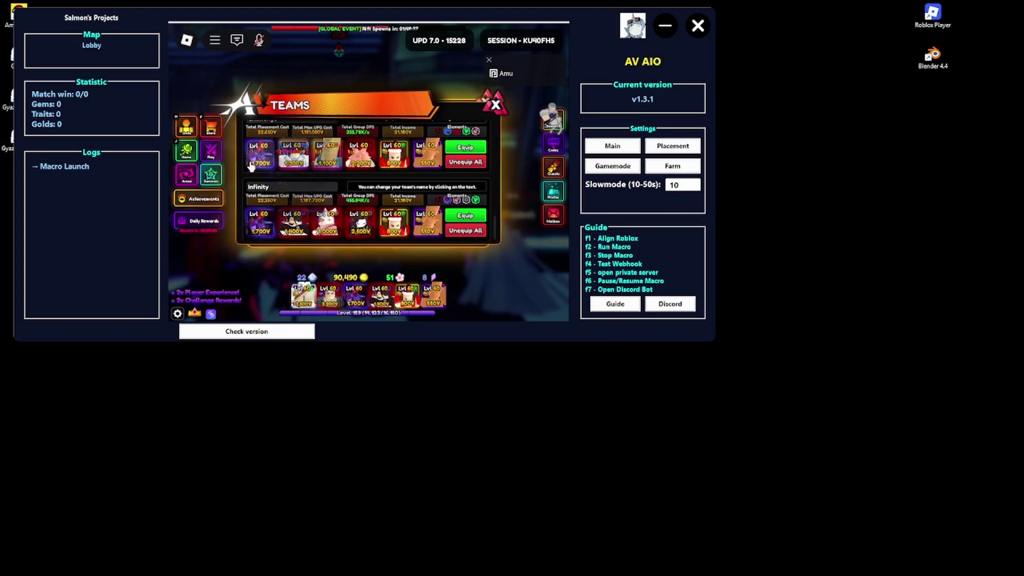
Return to the macro's Challenge settings and assign team #7 to the Namek and Sand Village maps
mouse_move(336, 145)
left_click(634, 169)
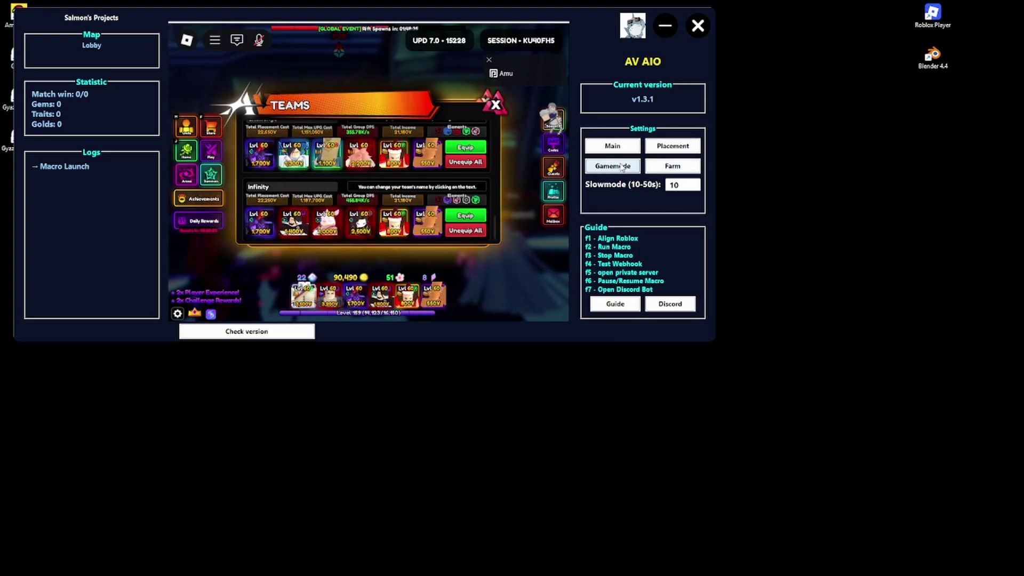
left_click(370, 269)
left_click(419, 301)
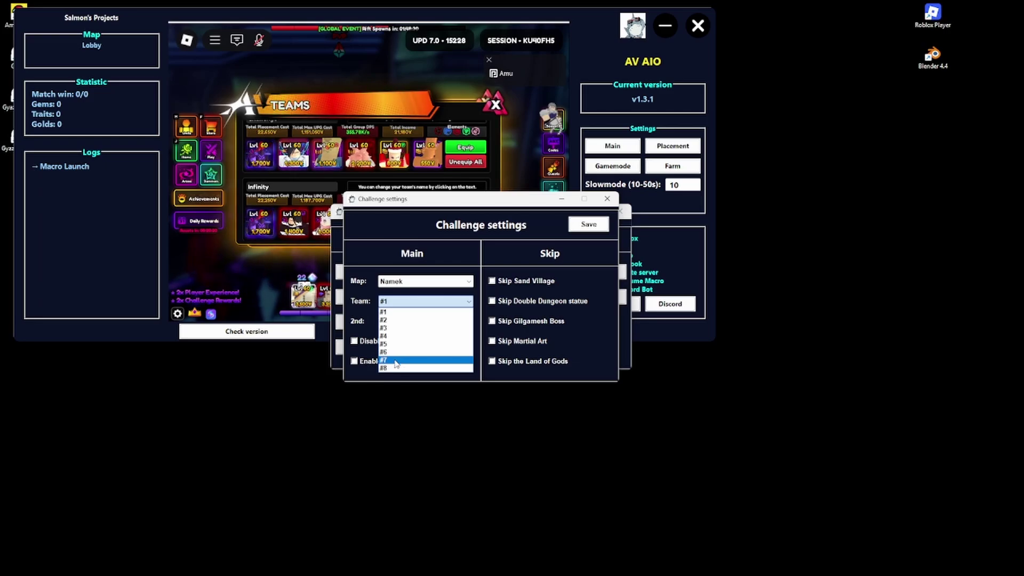
left_click(395, 364)
left_click(408, 282)
left_click(406, 300)
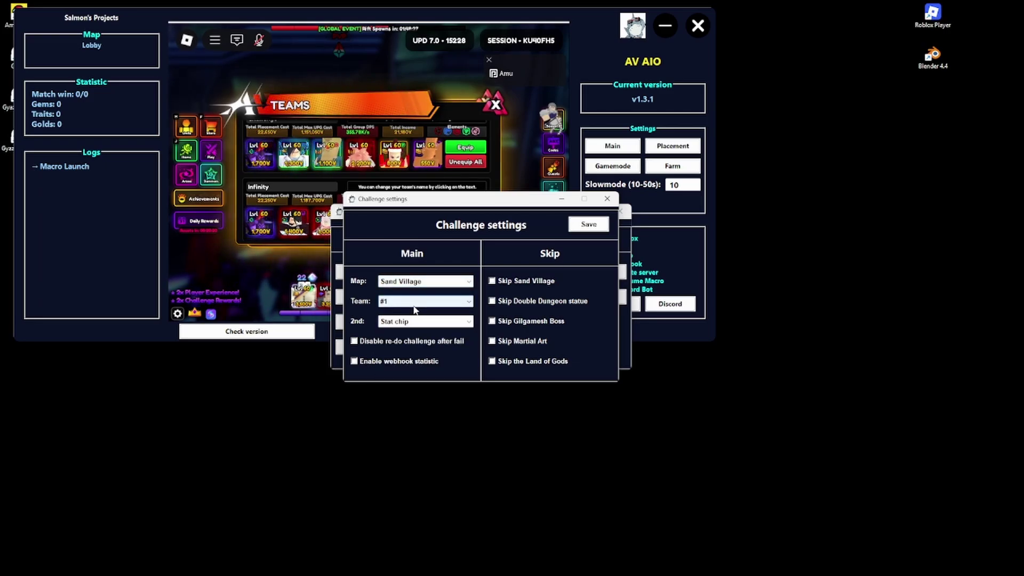
left_click(412, 303)
left_click(399, 360)
Assign team #7 to the Challenge maps from Double Dungeon through Golden Castle
left_click(413, 281)
left_click(412, 307)
left_click(412, 301)
left_click(405, 360)
left_click(413, 281)
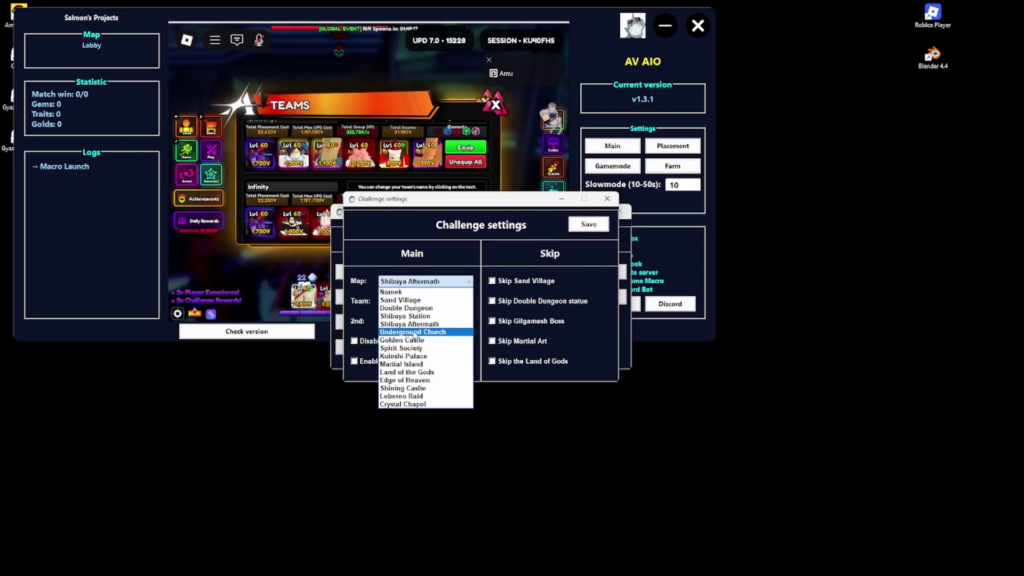
left_click(412, 340)
left_click(407, 359)
Assign team #7 to the Kuinshi Palace, Martial Island, Land of the Gods and Edge of Heaven Challenge maps
left_click(413, 282)
left_click(412, 356)
left_click(413, 282)
left_click(411, 363)
left_click(413, 282)
left_click(413, 372)
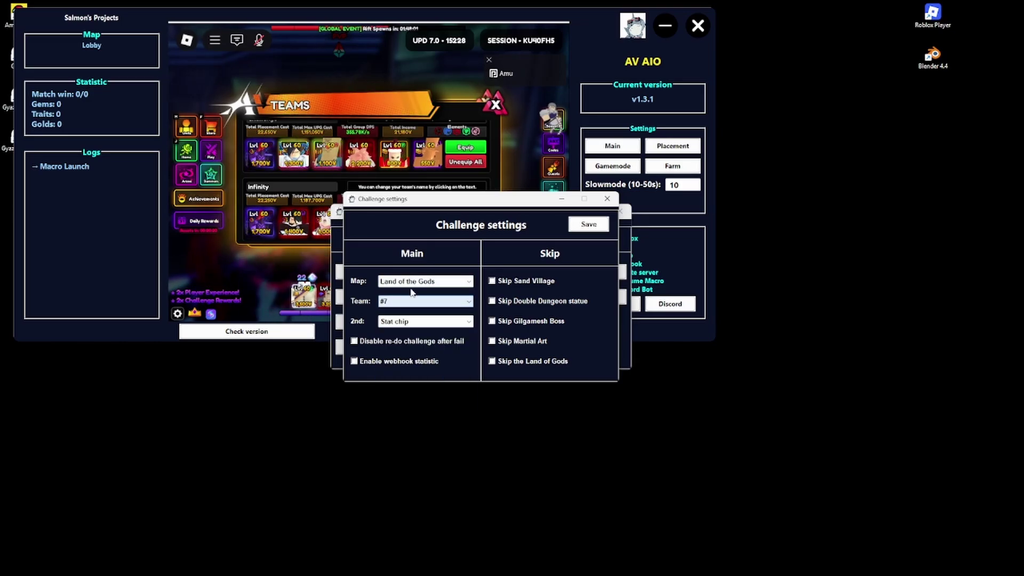
left_click(415, 380)
Assign team #7 to the Shining Castle, Lebereo Raid and Crystal Chapel Challenge maps
left_click(414, 282)
left_click(423, 388)
left_click(414, 281)
left_click(414, 396)
left_click(415, 301)
left_click(416, 359)
left_click(415, 282)
left_click(415, 404)
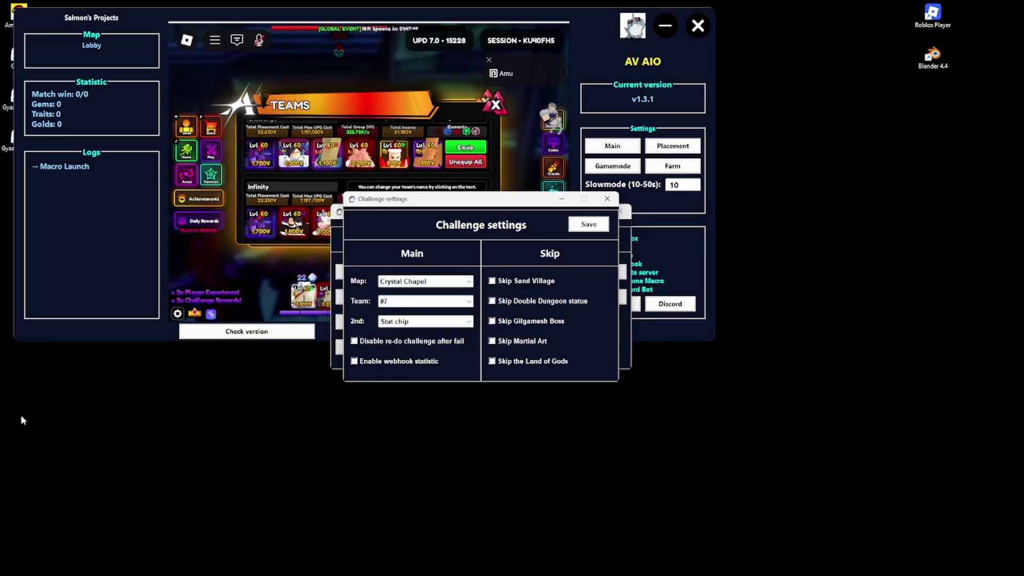
Enable webhook statistic for Challenge, save the Challenge settings and close the Gamemode settings
left_click(356, 362)
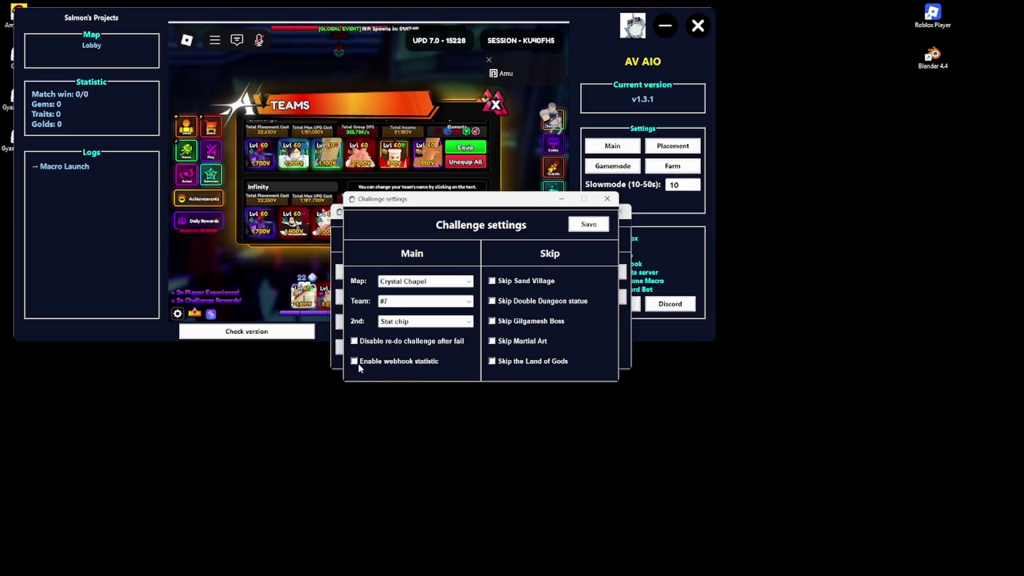
left_click(589, 224)
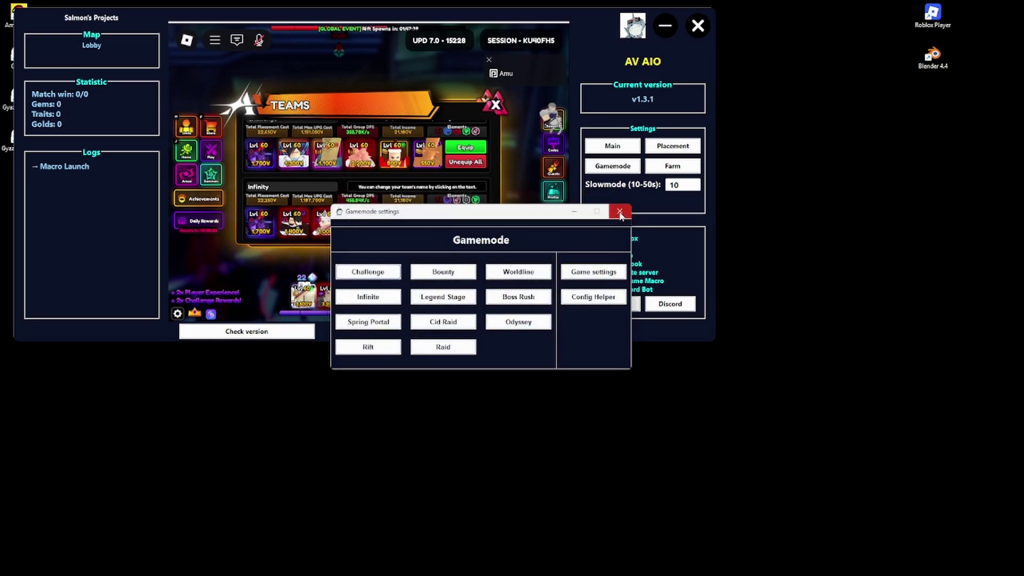
left_click(620, 213)
Open the macro's Unit placements settings and set Swap team to #7
left_click(673, 146)
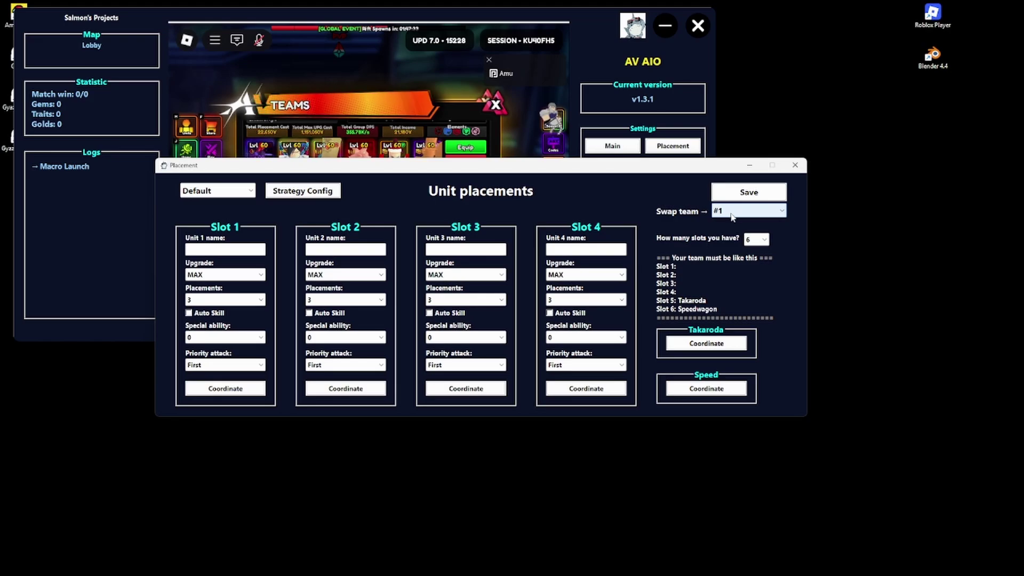
left_click(732, 216)
left_click(745, 289)
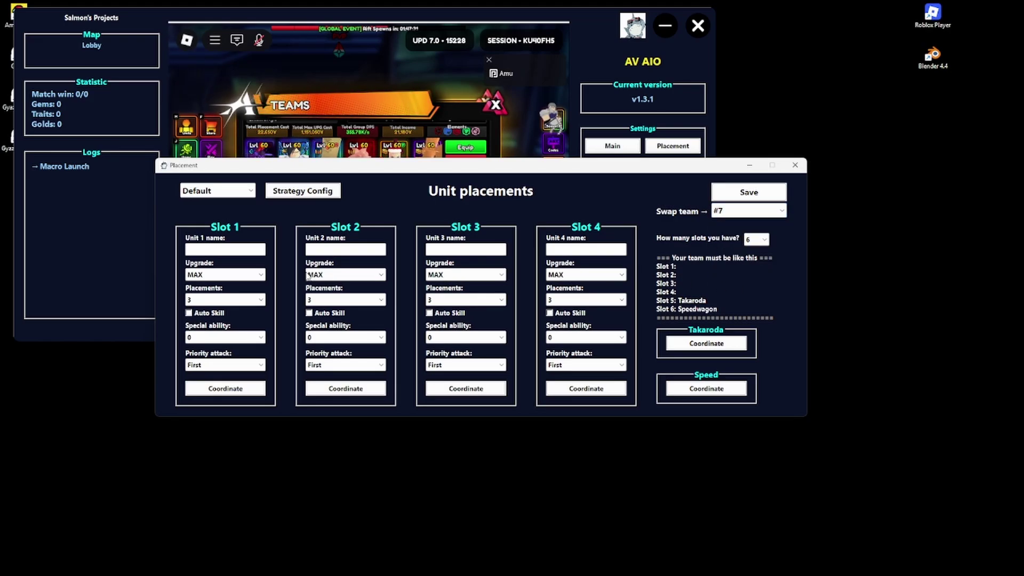
Move the Placement window clear of the team list, name slot 1's unit VSJW and set its special ability to VSJW only shadow
left_click_drag(280, 166, 310, 276)
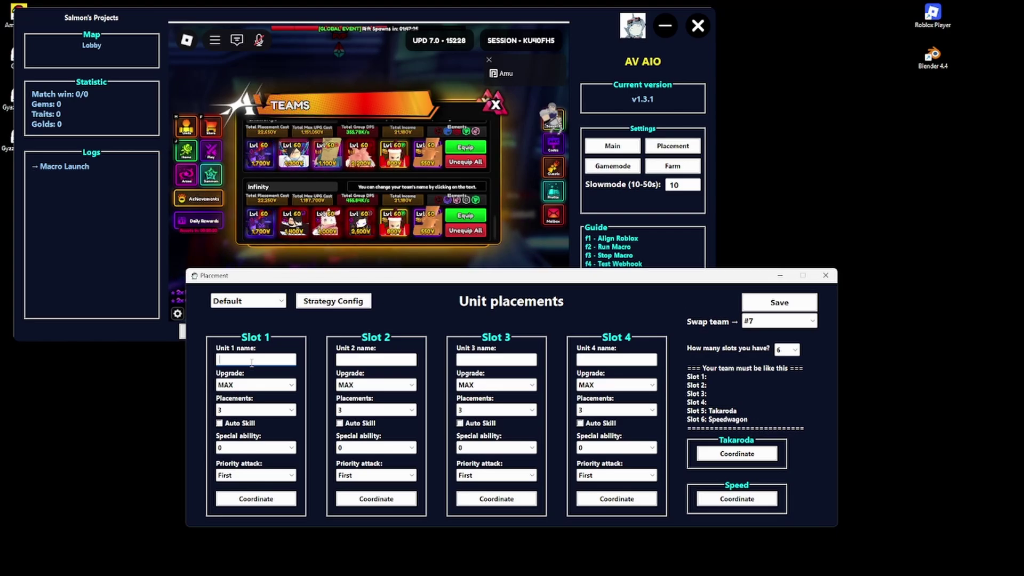
left_click(245, 448)
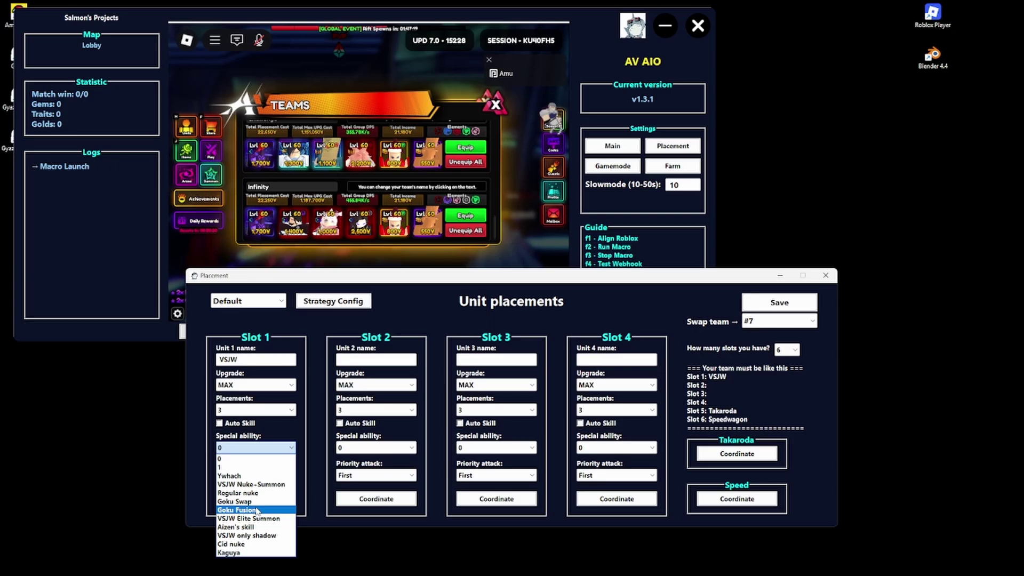
left_click(261, 536)
Name the slot 2 unit Uryu and set its upgrade level to 2
left_click(353, 361)
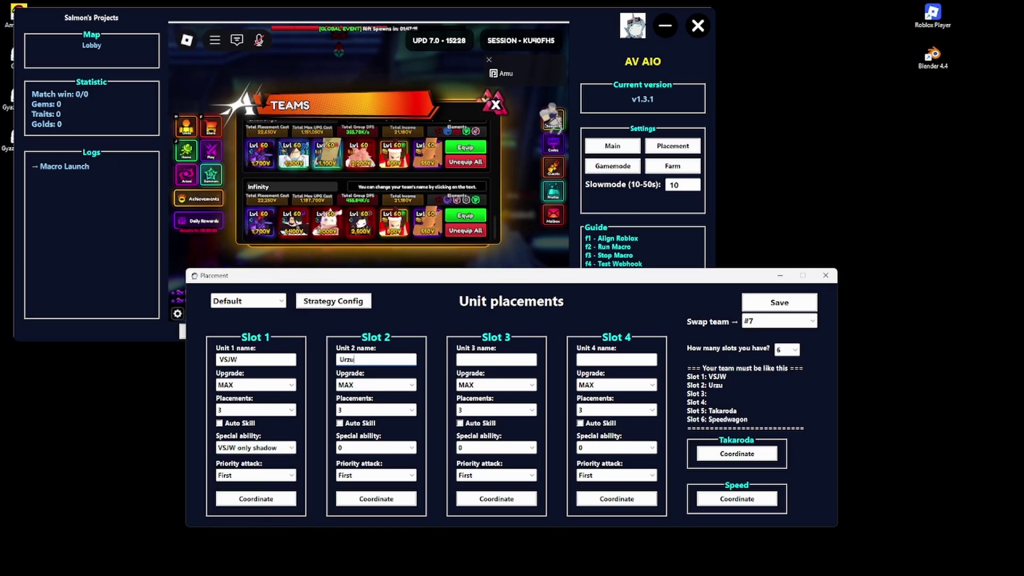
left_click(359, 386)
left_click(364, 413)
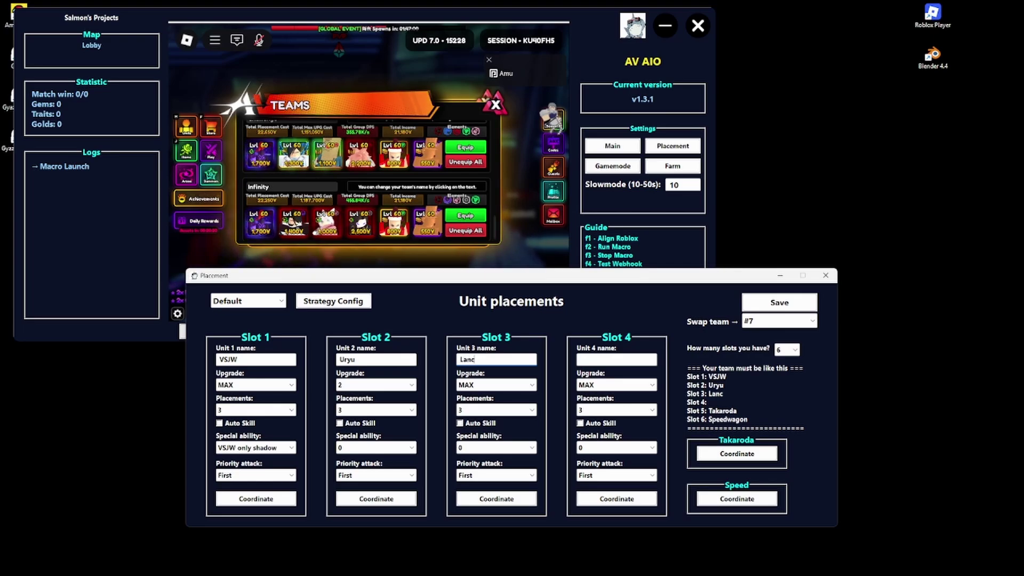
Configure slot 3 as Lancer with 1 placement and upgrade level 7
left_click(482, 411)
left_click(470, 421)
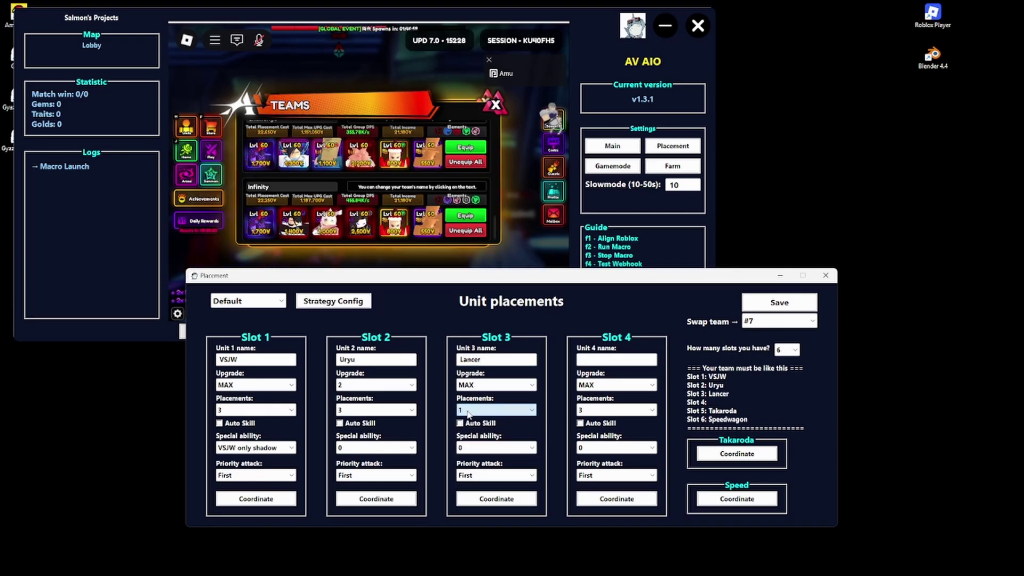
left_click(474, 388)
left_click(475, 440)
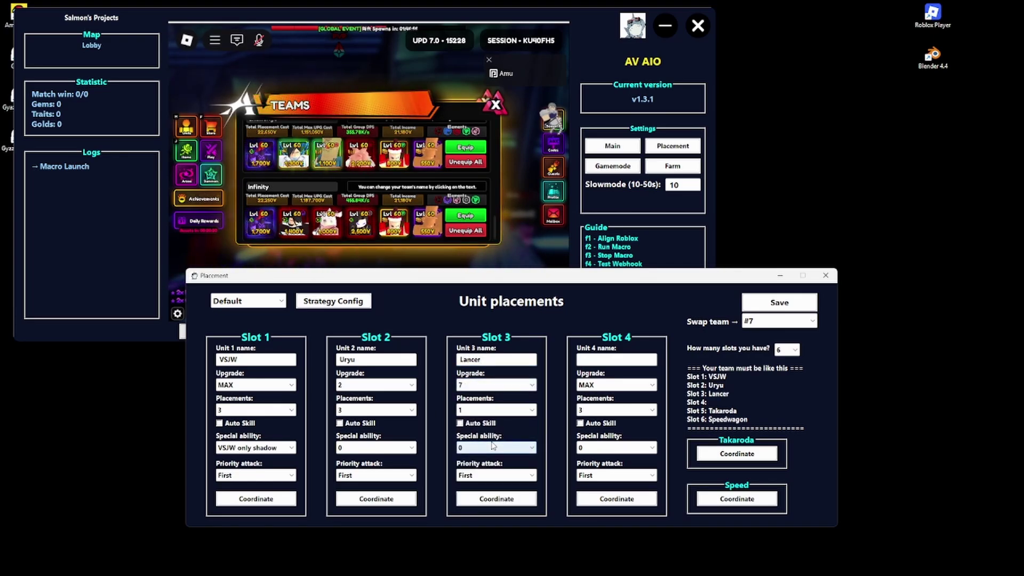
Name the slot 4 unit Baiken, then save the unit placements and close the Placement window
left_click(601, 359)
type("Baiken")
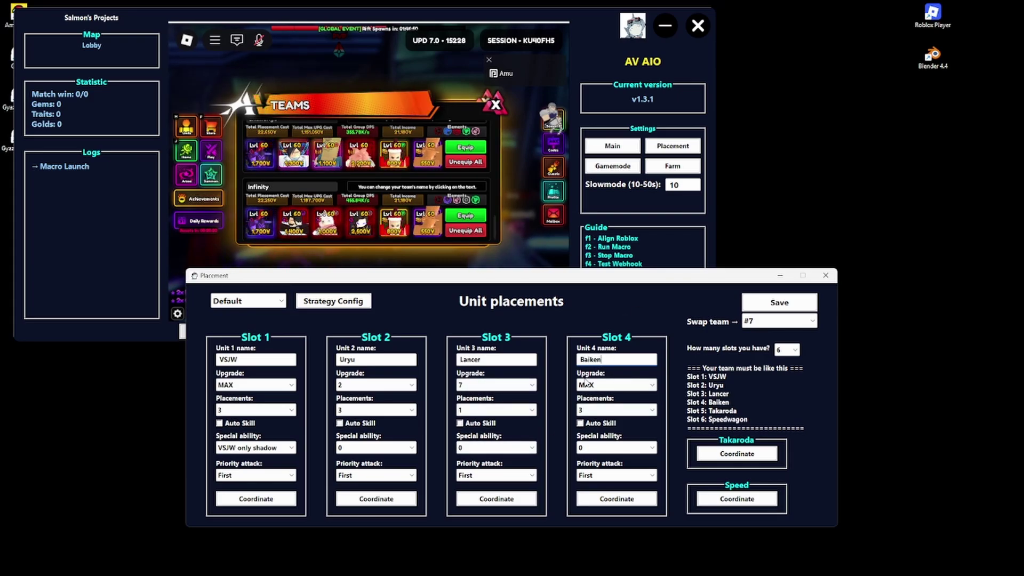
left_click_drag(386, 286, 372, 283)
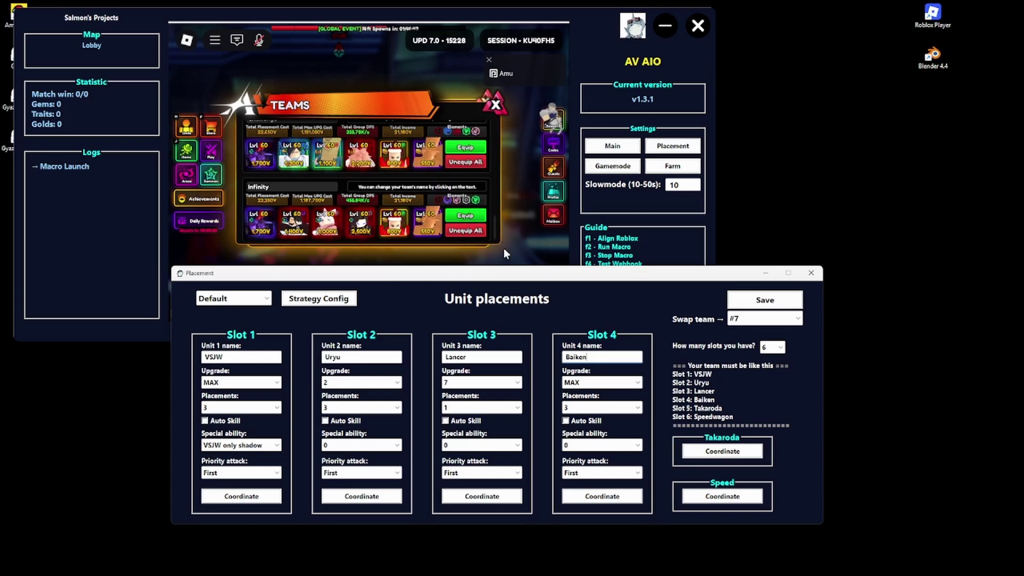
left_click(764, 299)
left_click(811, 272)
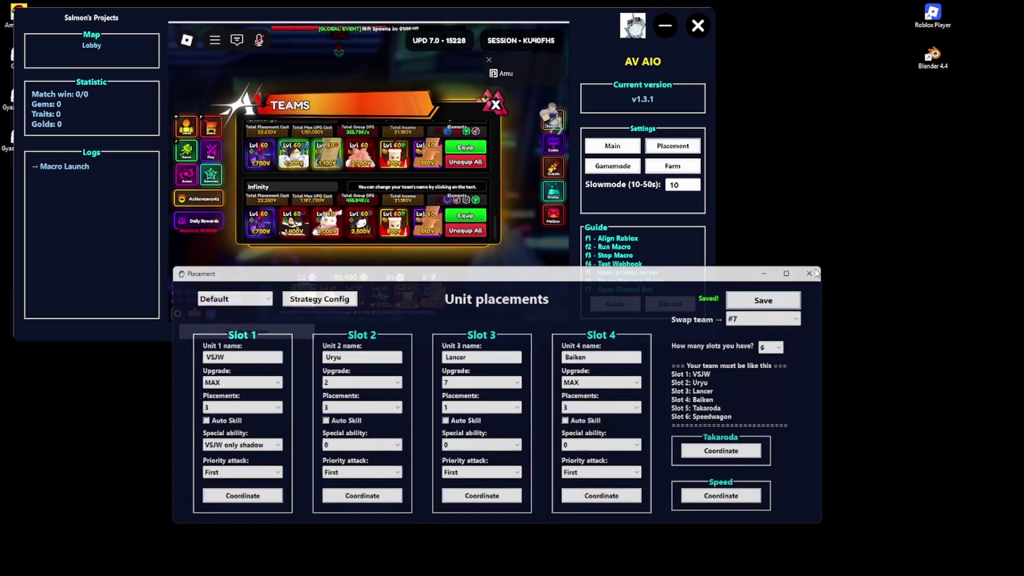
Open the macro's Farm settings and choose Infinite as the 1st Choice under Repeatable
left_click(677, 167)
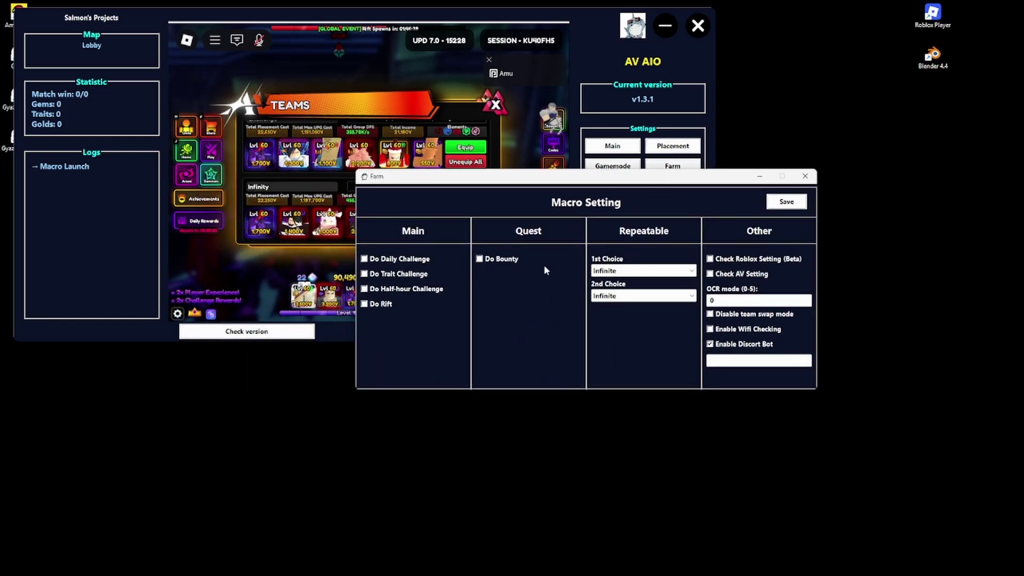
left_click(614, 272)
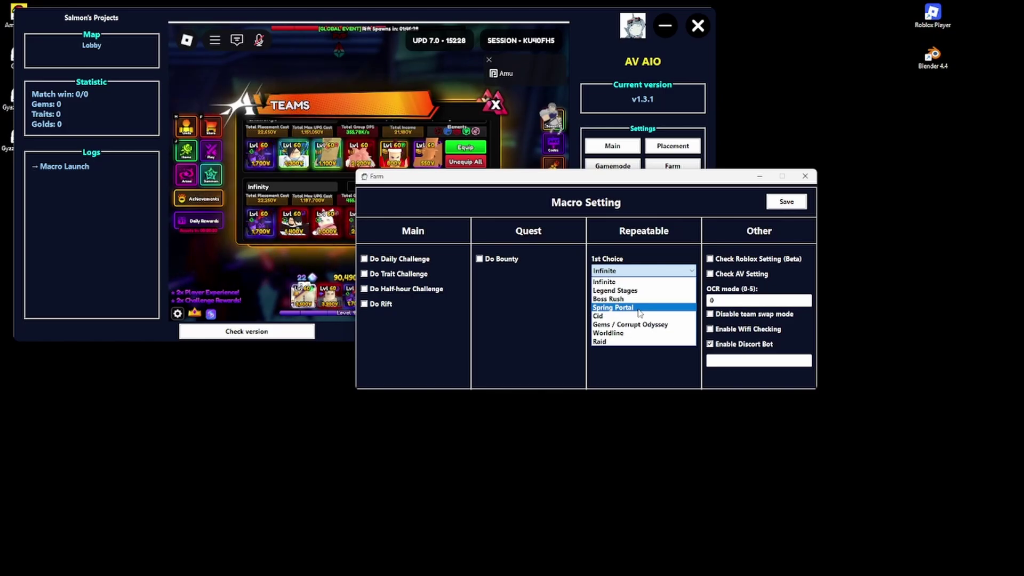
left_click(637, 281)
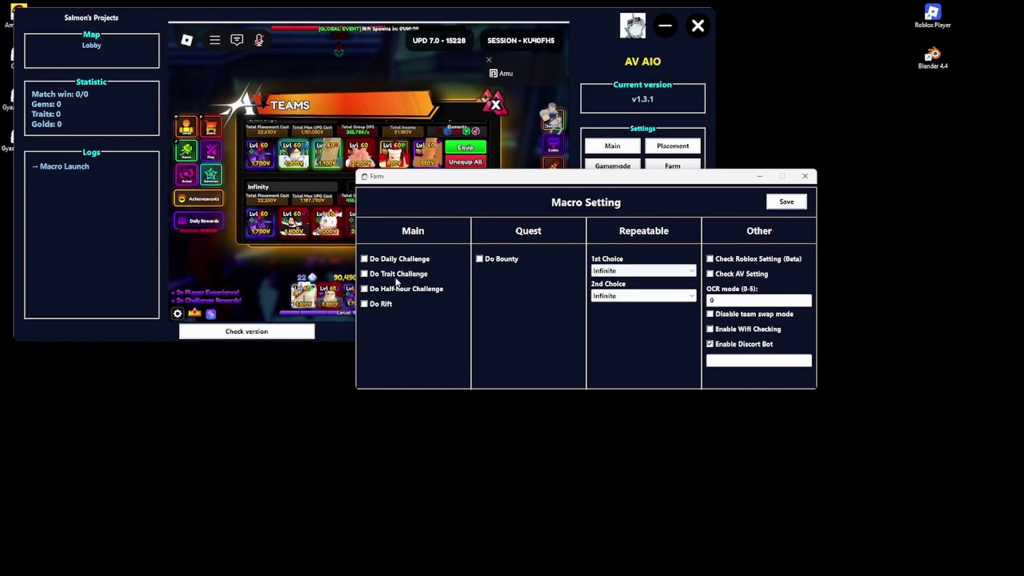
left_click(374, 275)
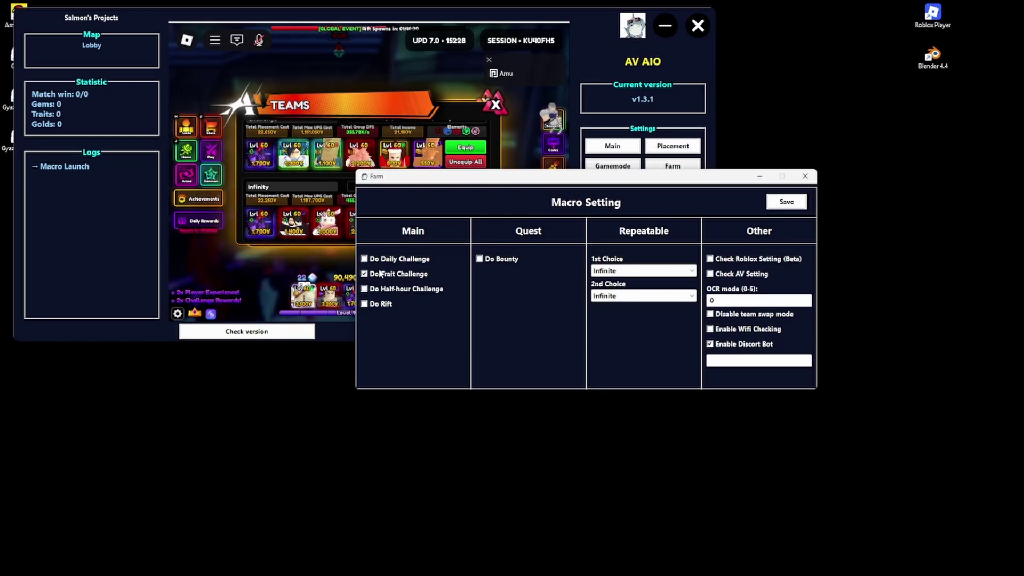
left_click(383, 304)
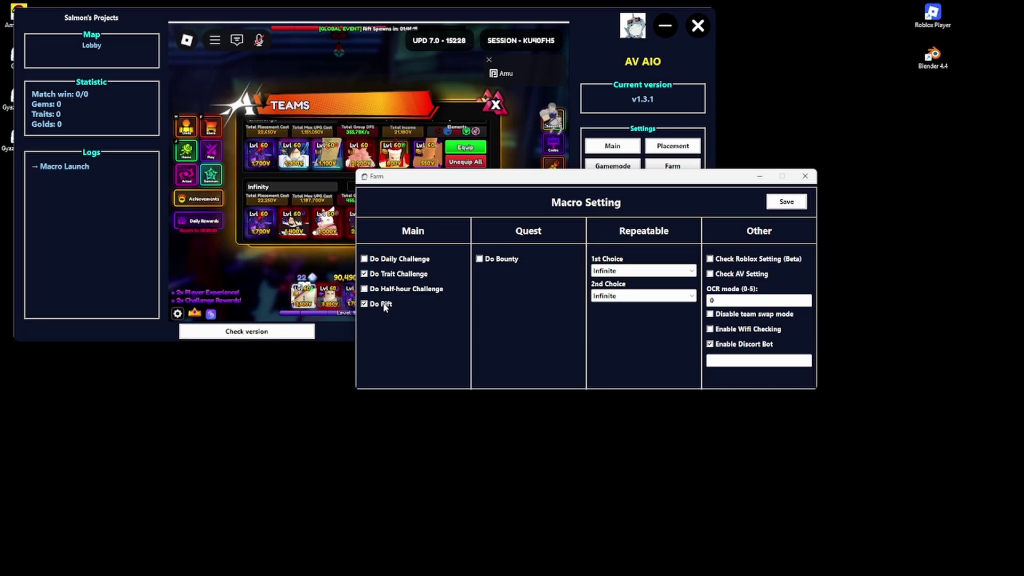
left_click(619, 271)
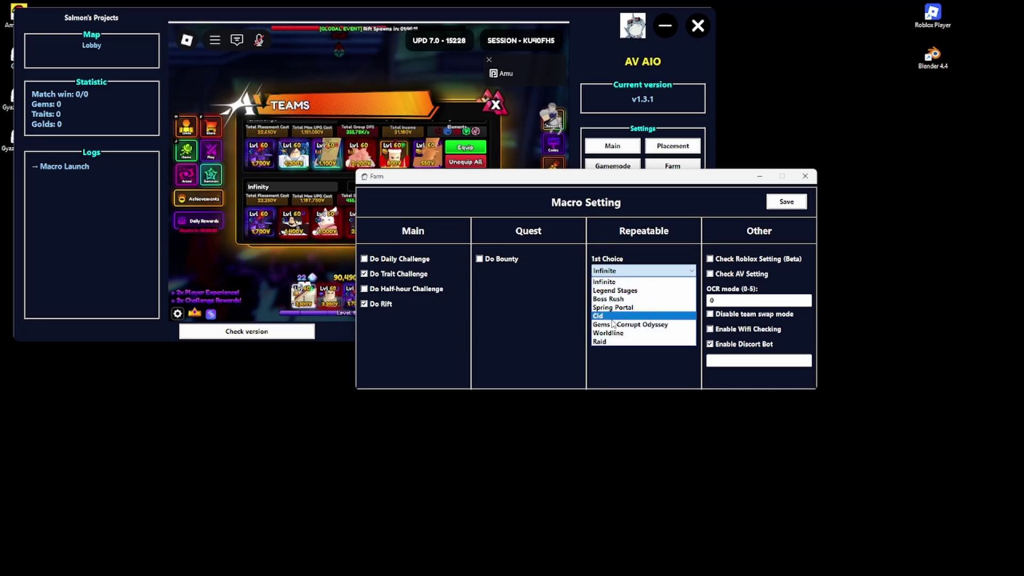
left_click(465, 340)
left_click(392, 274)
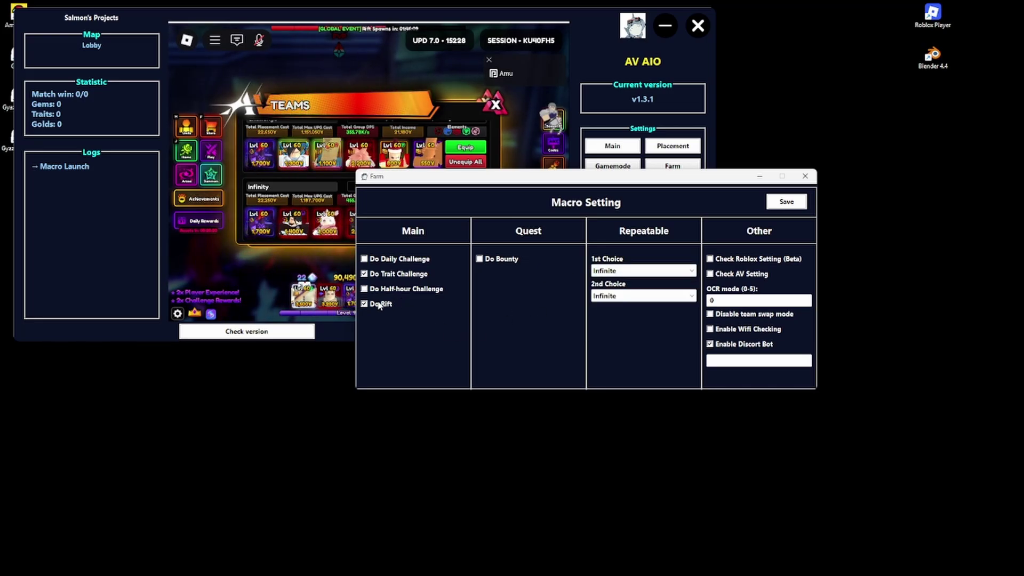
left_click(378, 304)
Enable Do Half-hour Challenge and Do Trait Challenge, and save the Farm settings
left_click(385, 290)
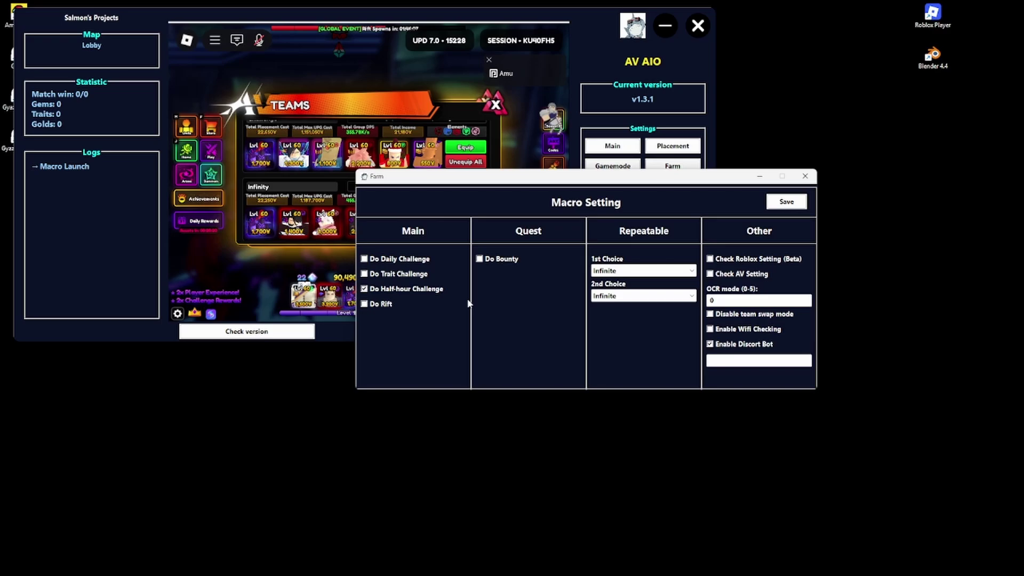
left_click(398, 274)
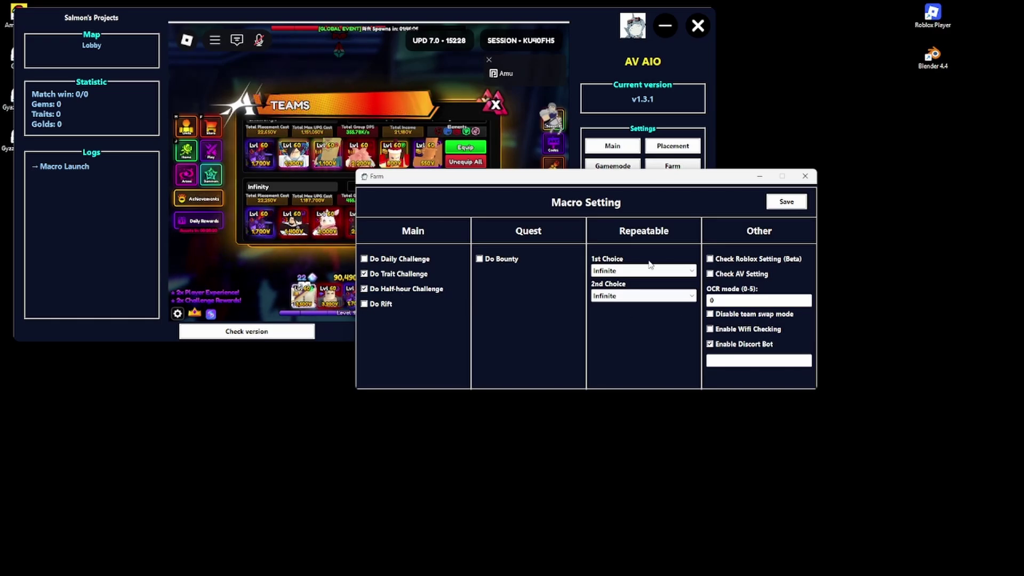
left_click(786, 202)
Close the Teams window and set Camera Sensitivity to 0.15 in the Roblox settings
left_click(495, 105)
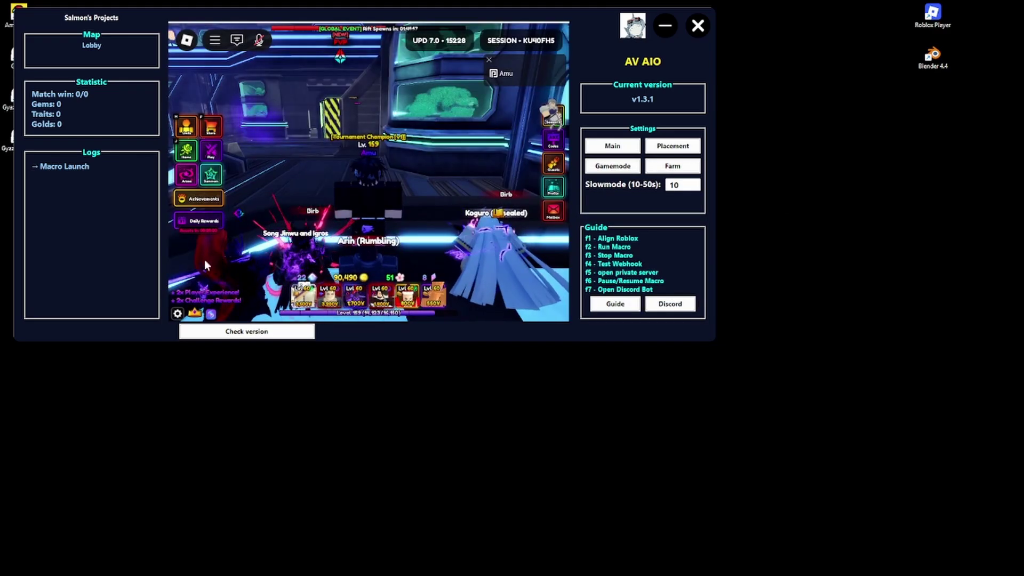
key("Escape")
left_click(306, 68)
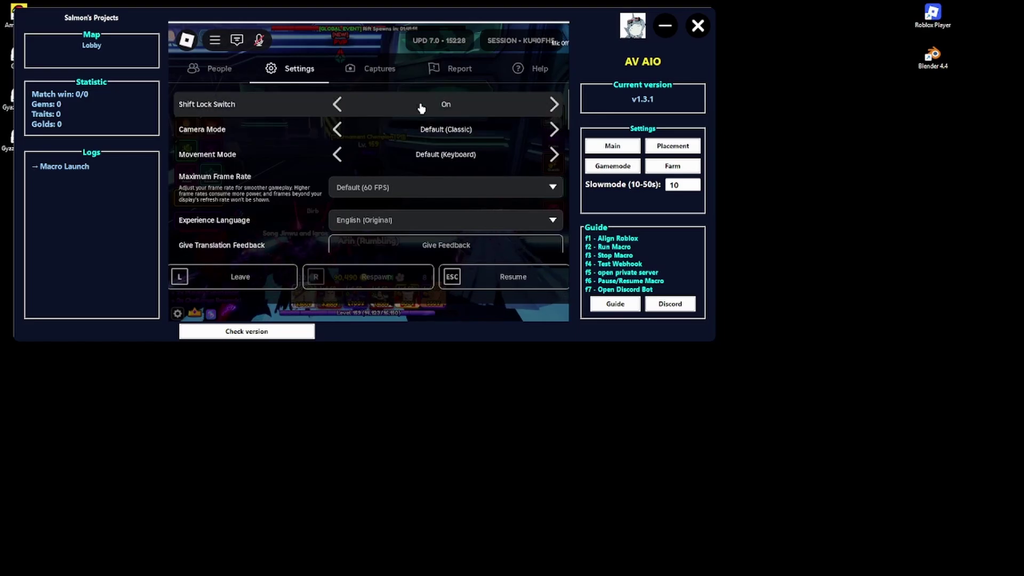
left_click(446, 106)
scroll(475, 176, "down", 5)
left_click(535, 206)
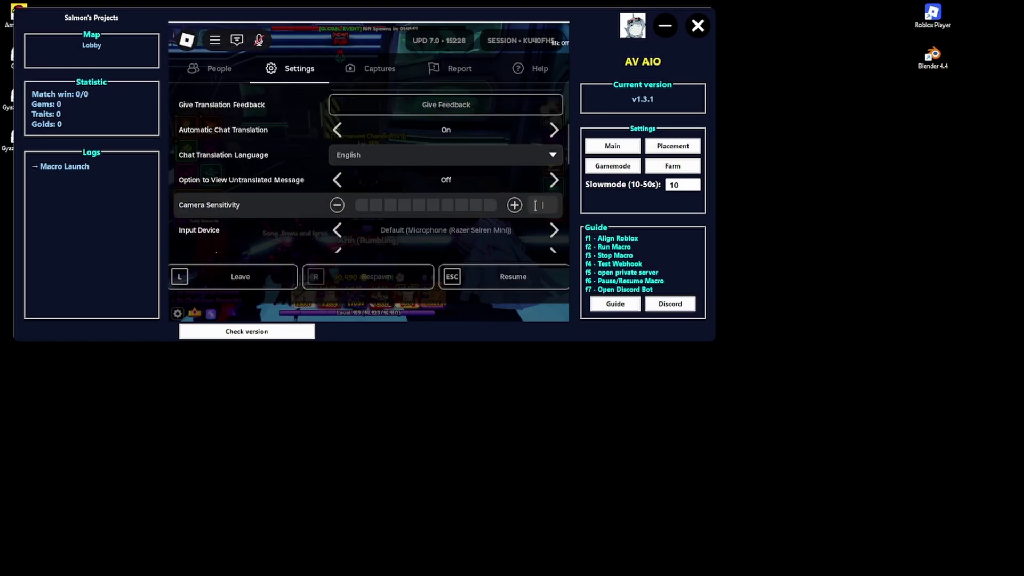
type("0.15")
Lower the Roblox Graphics Quality to its lowest level and leave the Roblox settings
scroll(379, 148, "down", 6)
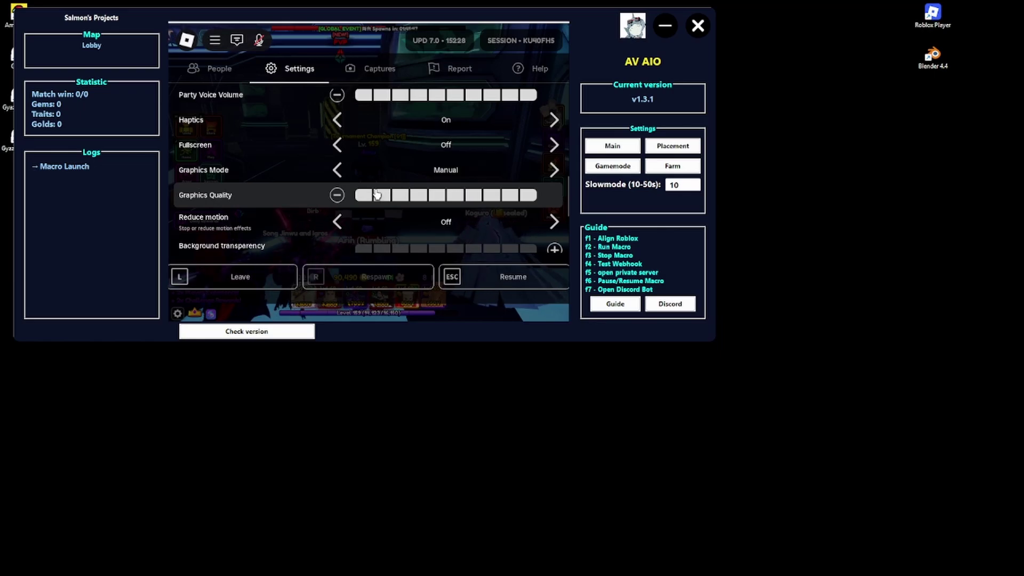
left_click(366, 195)
key("Escape")
Switch off Disable Enemy Tags in the Anime Vanguards settings and set the UI Scale to 1
left_click(178, 314)
left_click(440, 230)
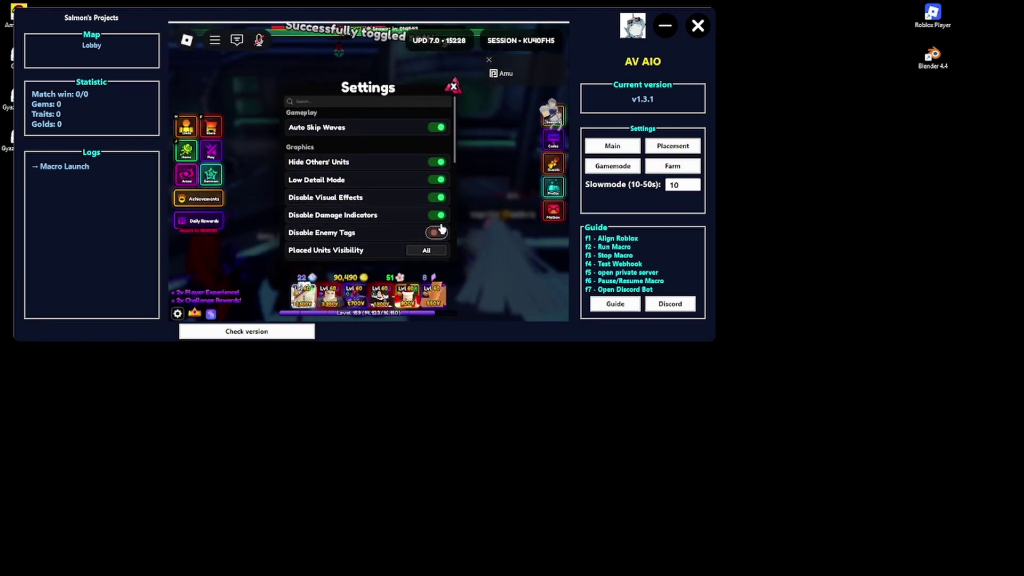
scroll(389, 162, "down", 8)
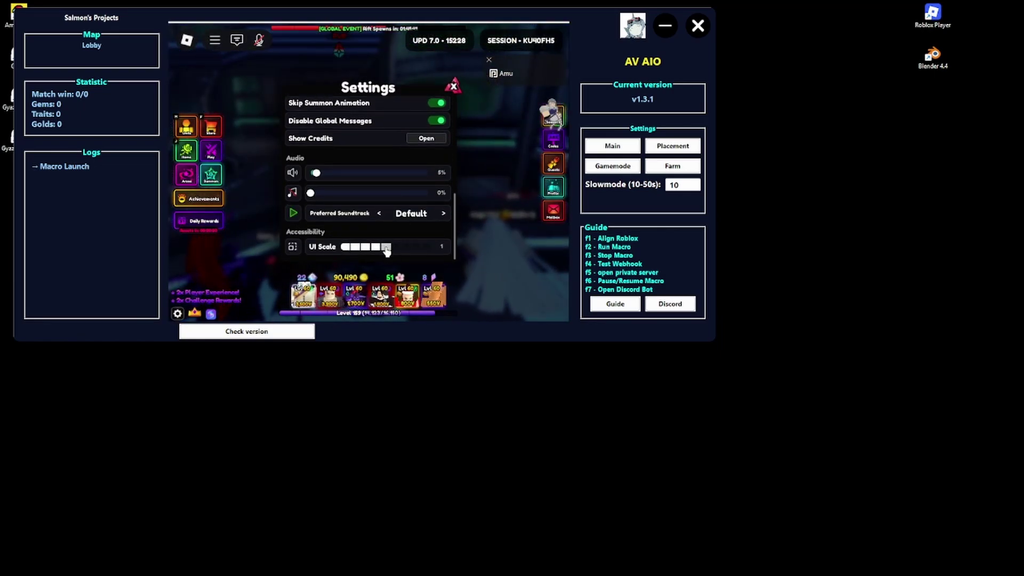
left_click(396, 249)
scroll(390, 235, "down", 2)
left_click(389, 253)
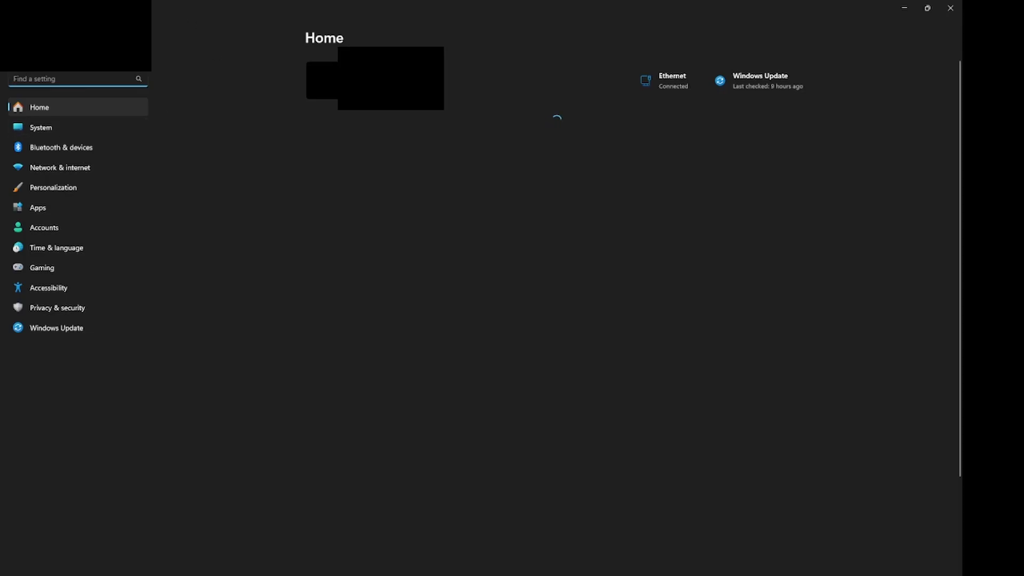
In the Windows display settings, set the scale to 100% and the display resolution to 1920 × 1200 (Recommended)
left_click(40, 127)
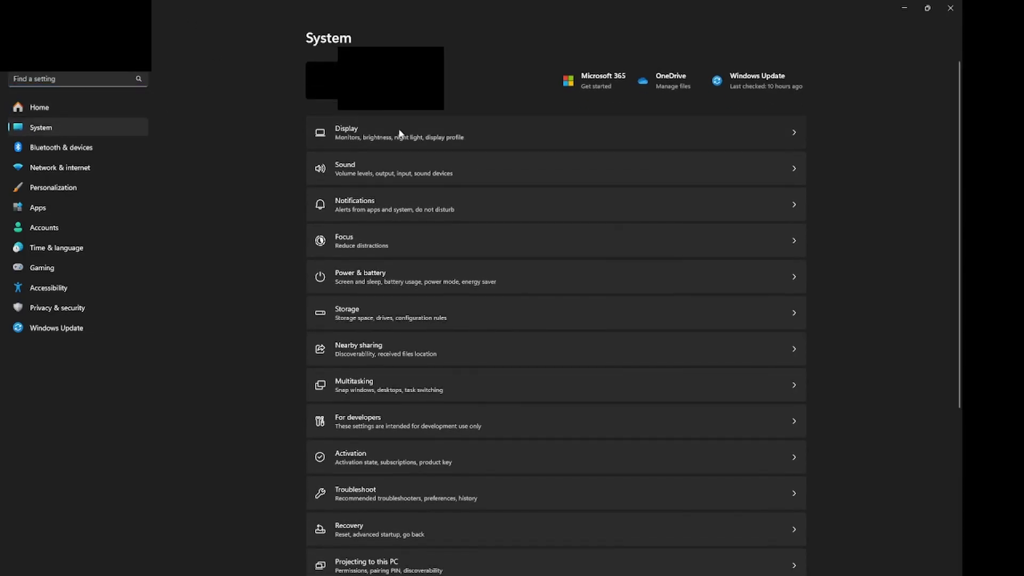
left_click(400, 133)
scroll(557, 274, "down", 3)
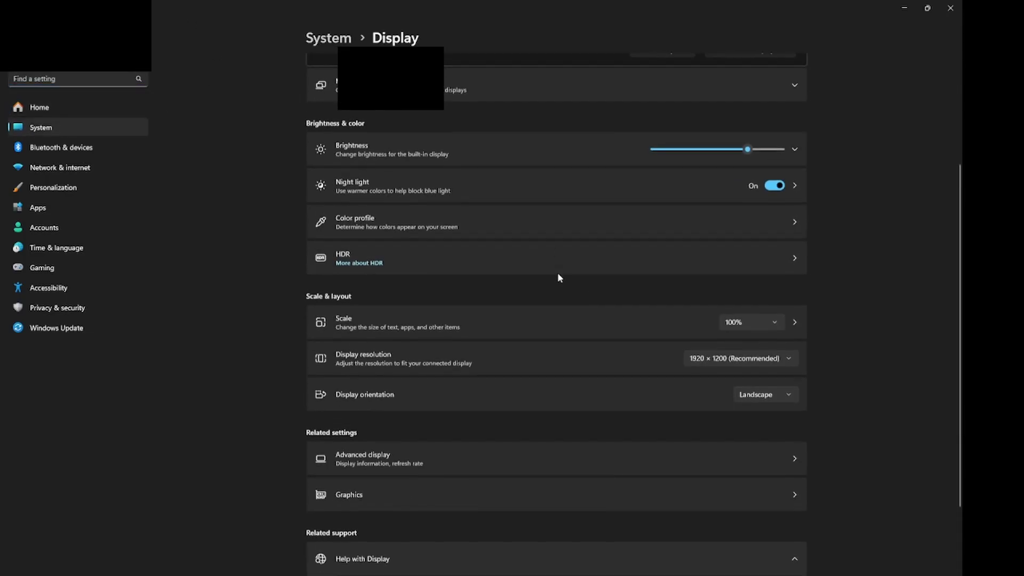
left_click(741, 322)
left_click(745, 326)
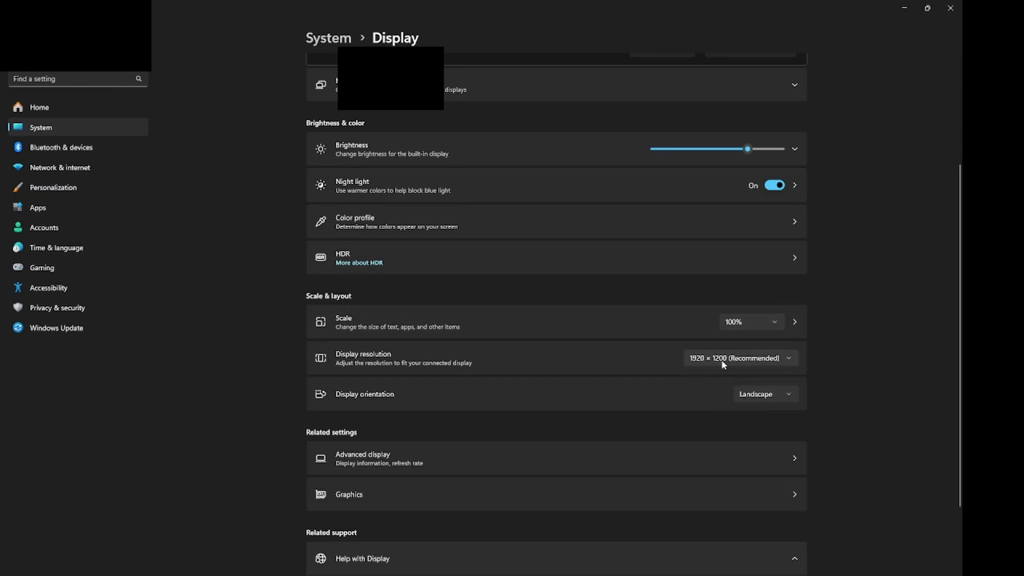
left_click(723, 365)
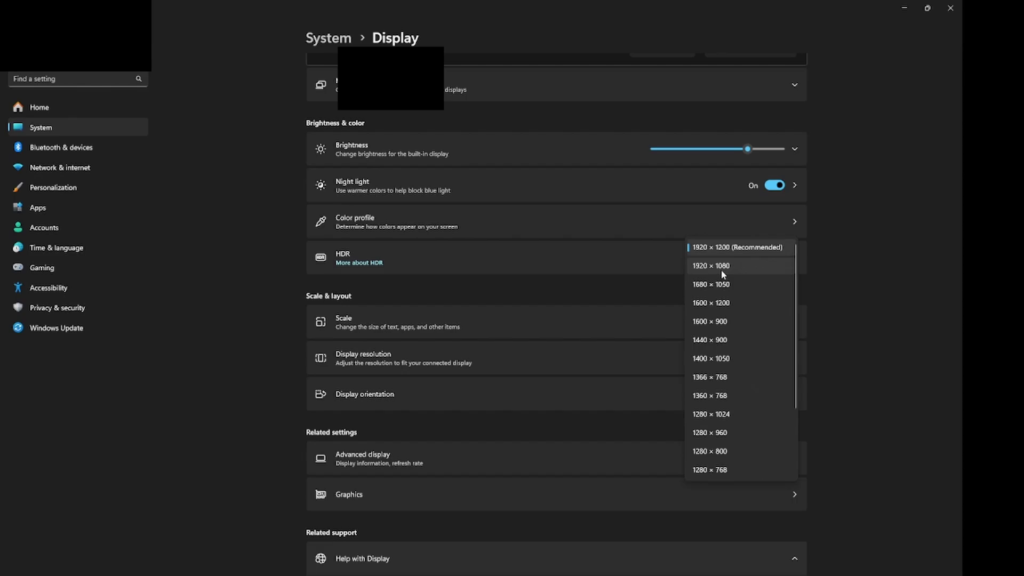
left_click(738, 248)
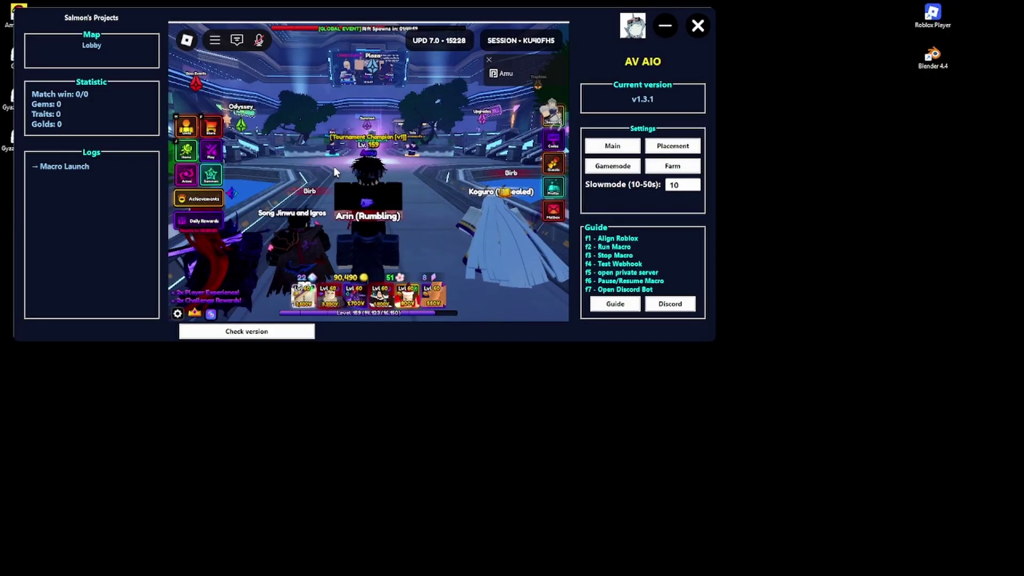
Return to the Roblox game and open its chat window
left_click(237, 40)
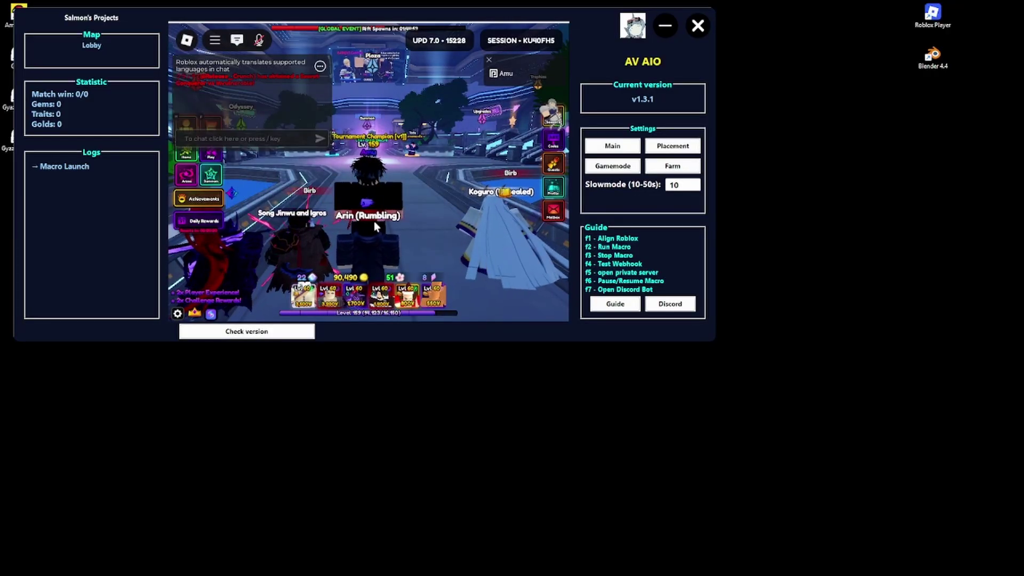